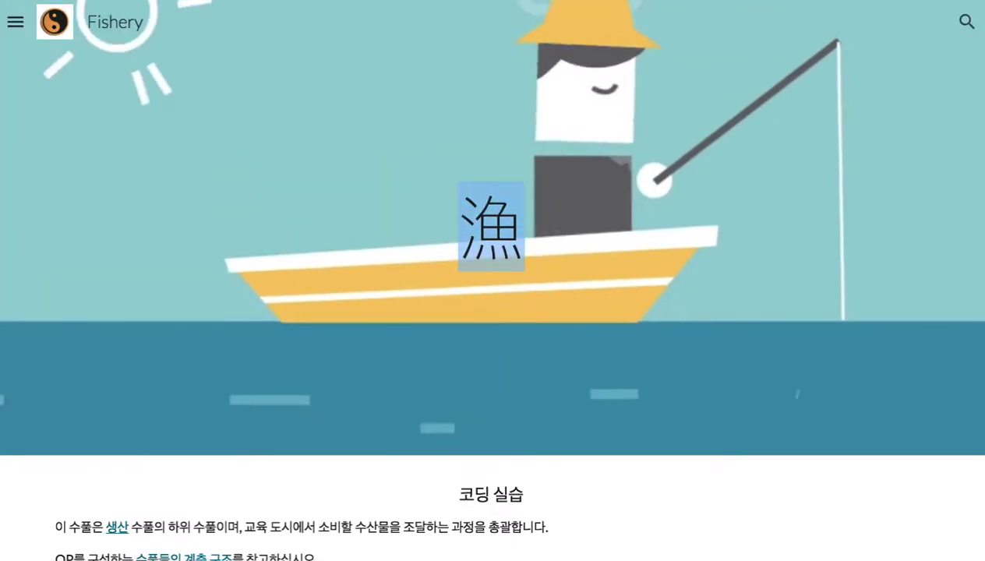
# Step: Leave the Fishery web page, go to Sheet17 and enter the title "Fishery" in the blue row 2 banner
pyautogui.press('super+w')
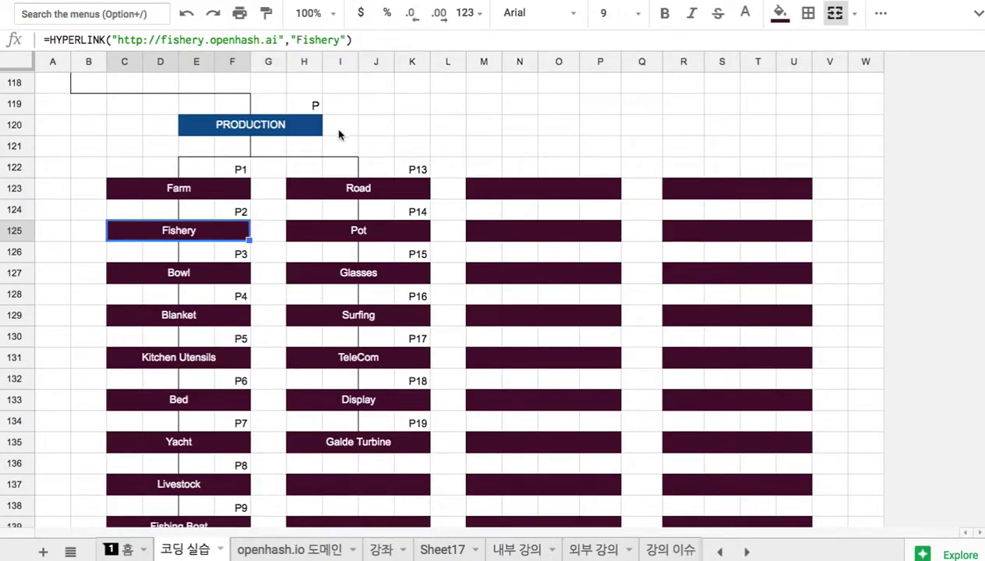
pyautogui.click(442, 549)
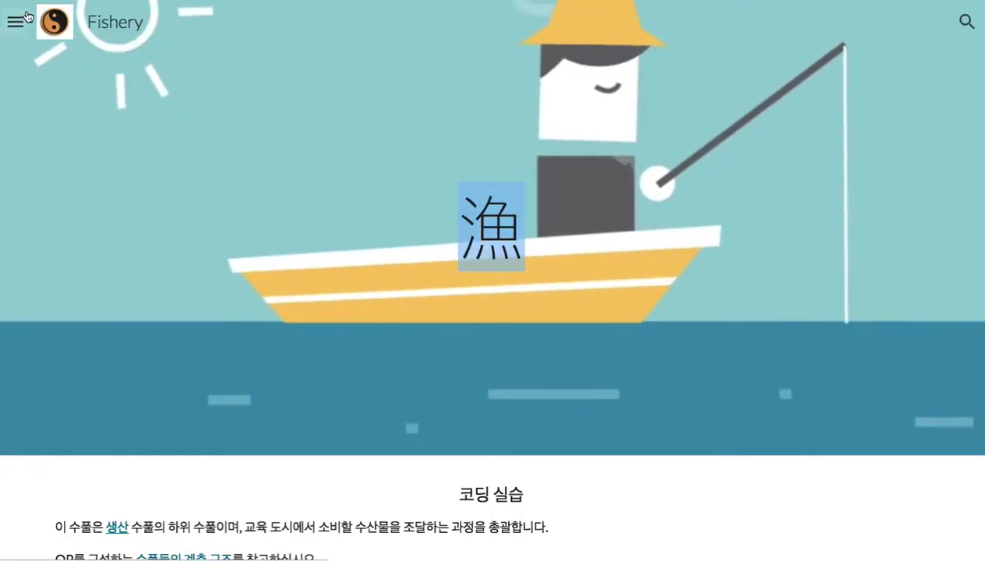
pyautogui.click(15, 20)
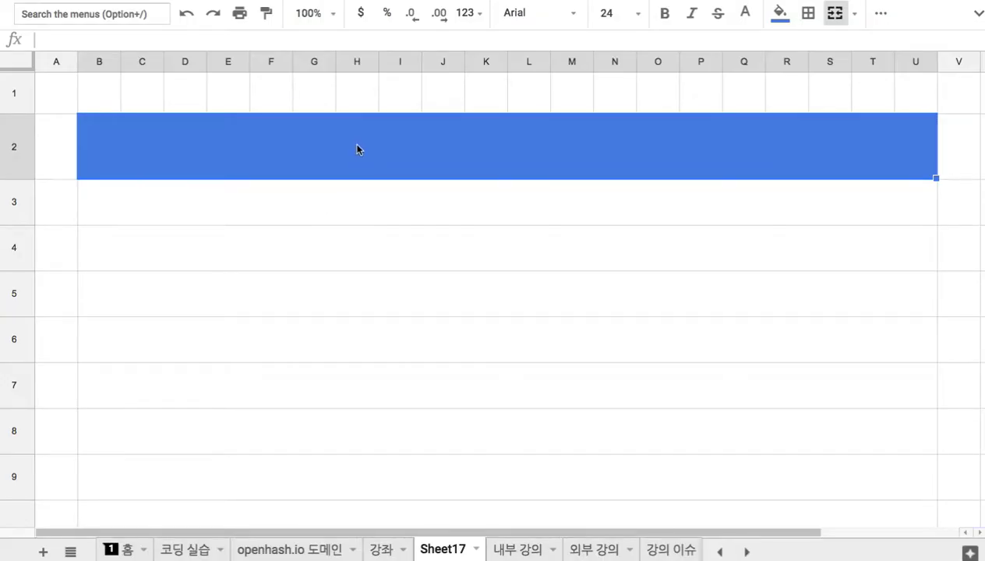
pyautogui.write('라노')
pyautogui.press('BackSpace')
pyautogui.press('BackSpace')
pyautogui.write('Fishery')
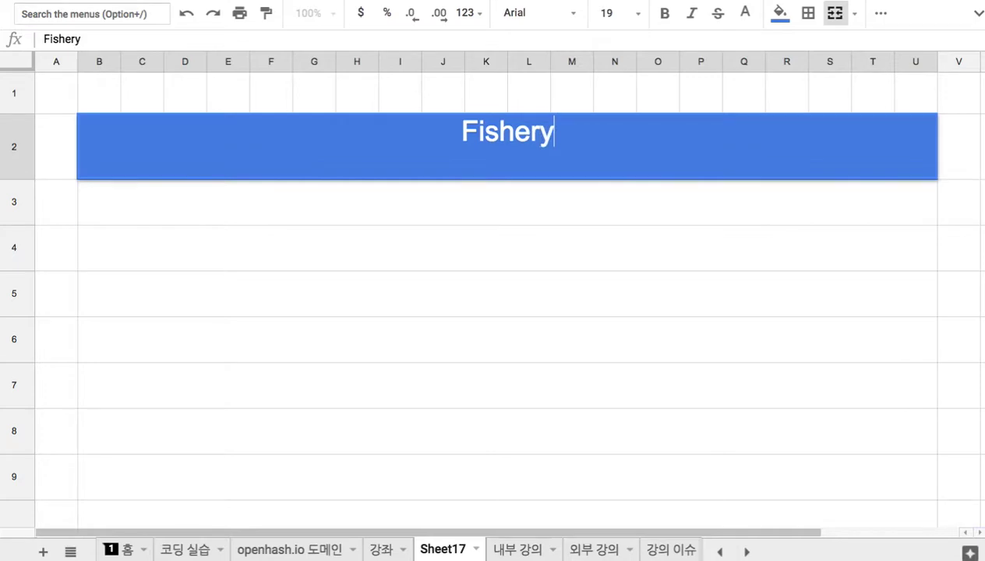
pyautogui.press('Return')
# Step: Enter "1. 교육도시에서 소비할 해양수산물의 조달" as the first item in row 3
pyautogui.write('1. 교')
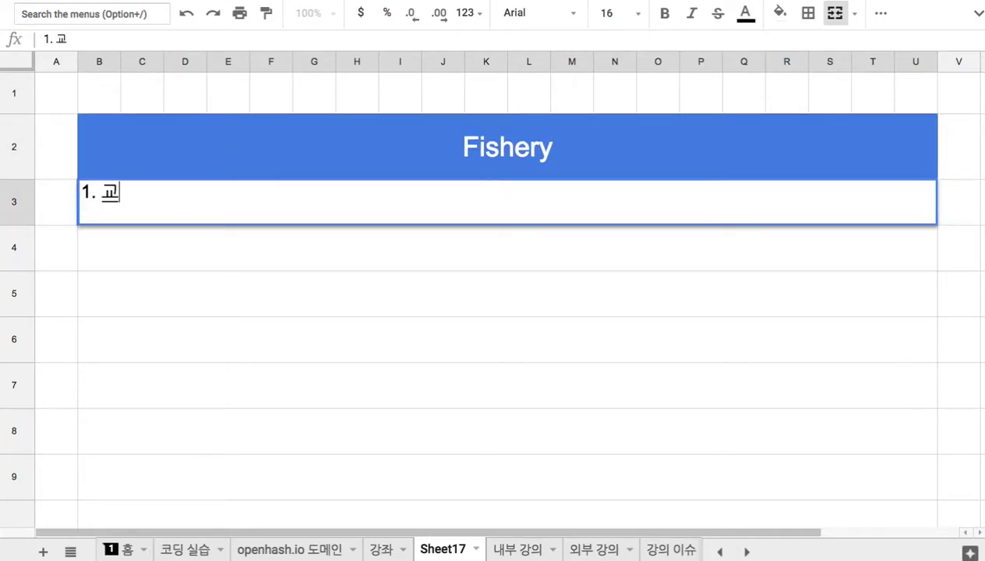
pyautogui.write('육도')
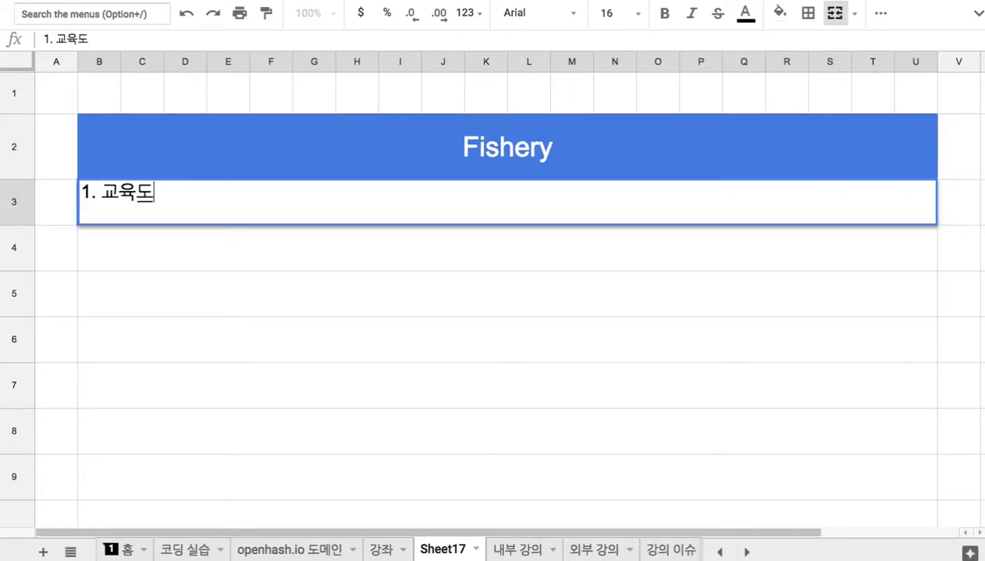
pyautogui.write('시엣서 소비할')
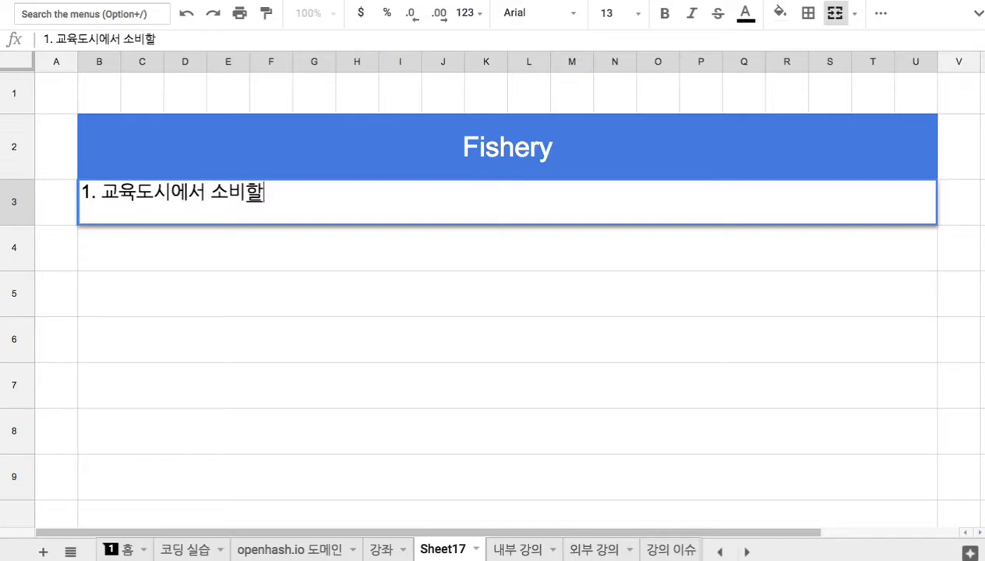
pyautogui.write(' 해양수')
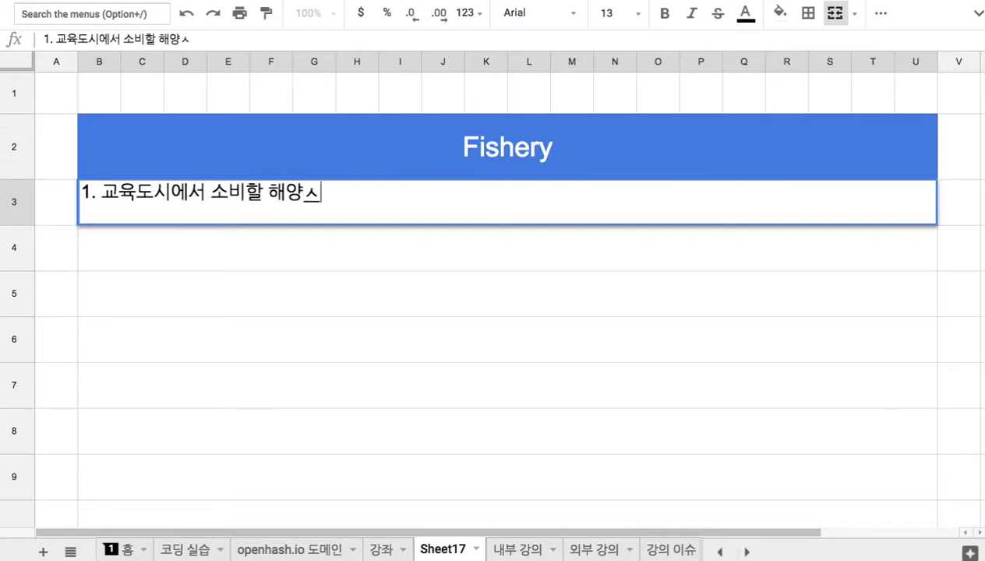
pyautogui.write('산물의 조달')
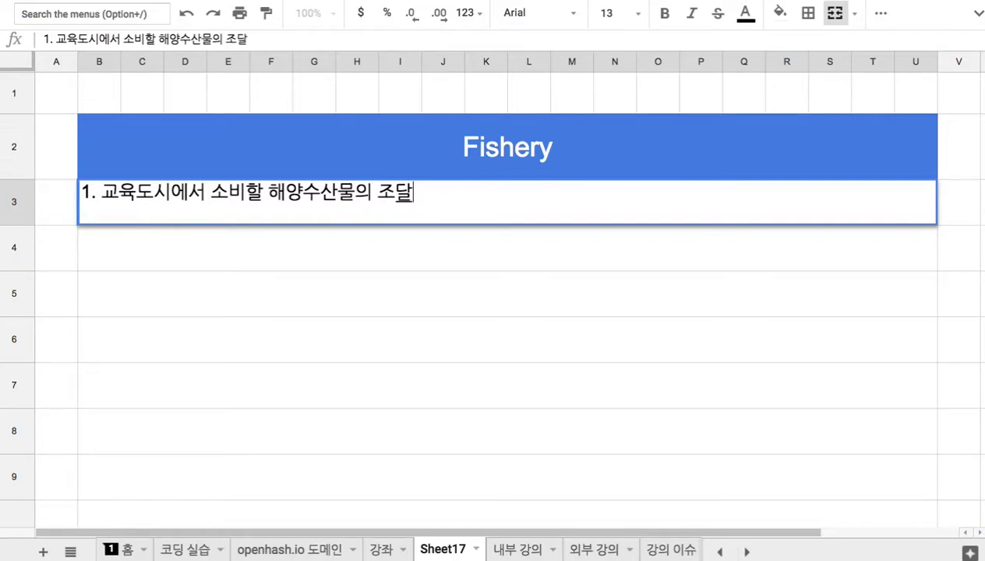
pyautogui.press('Return')
# Step: Write "2. 보다 저렴하고, 신선한 수산물을 획득" as the start of the second item in row 4
pyautogui.write('2.')
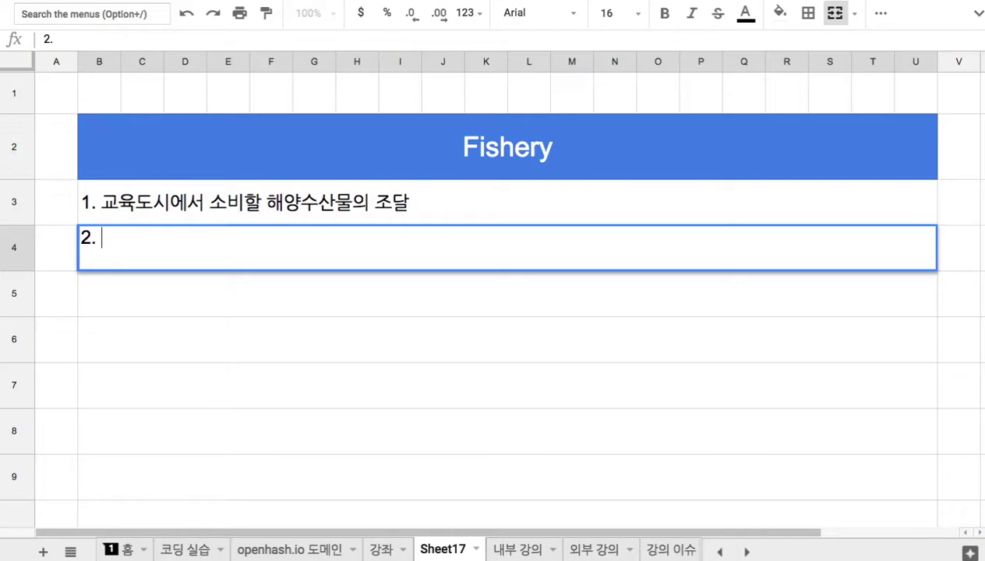
pyautogui.write('보다 저렴하고, ')
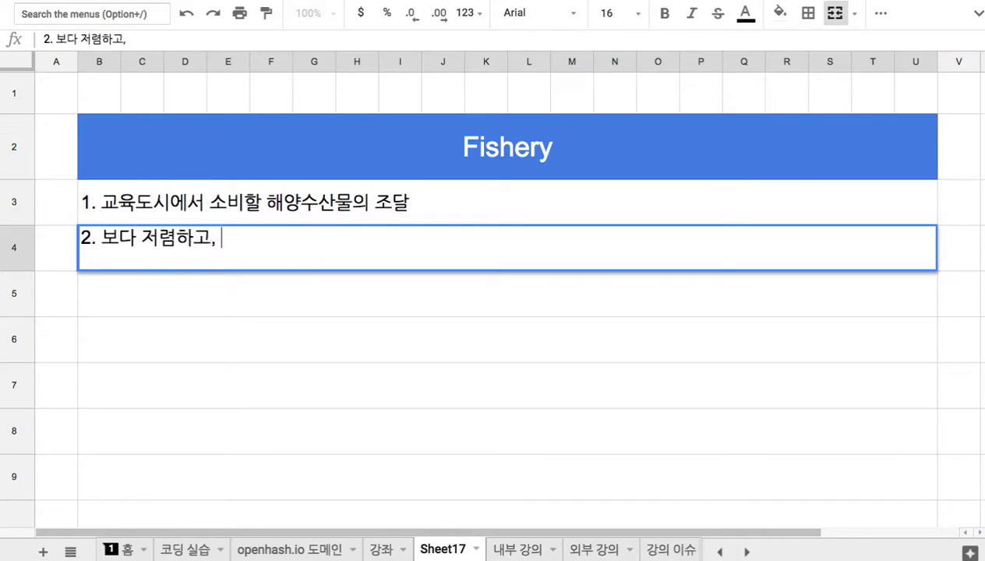
pyautogui.write('신선한 수산')
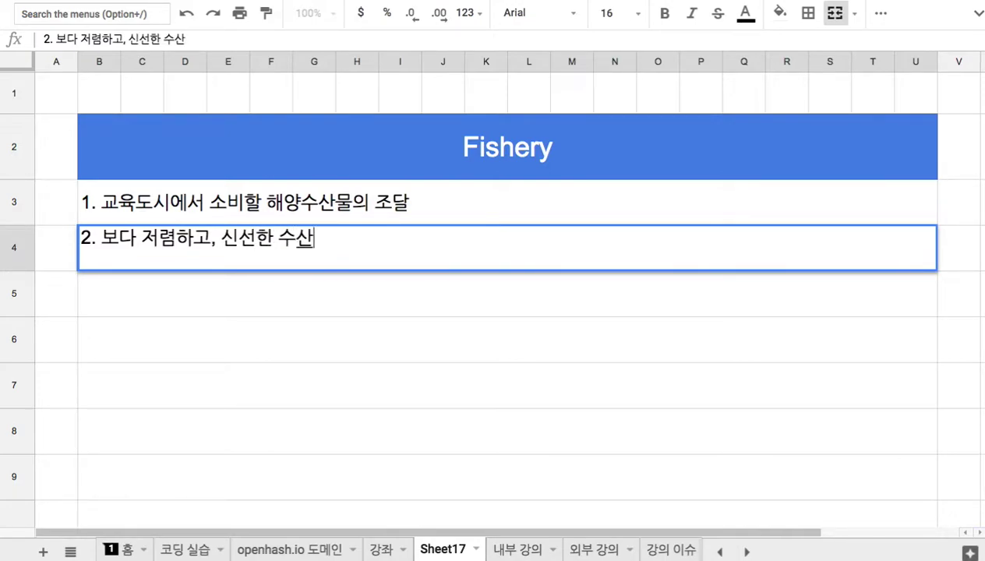
pyautogui.write('물을 ㄱ')
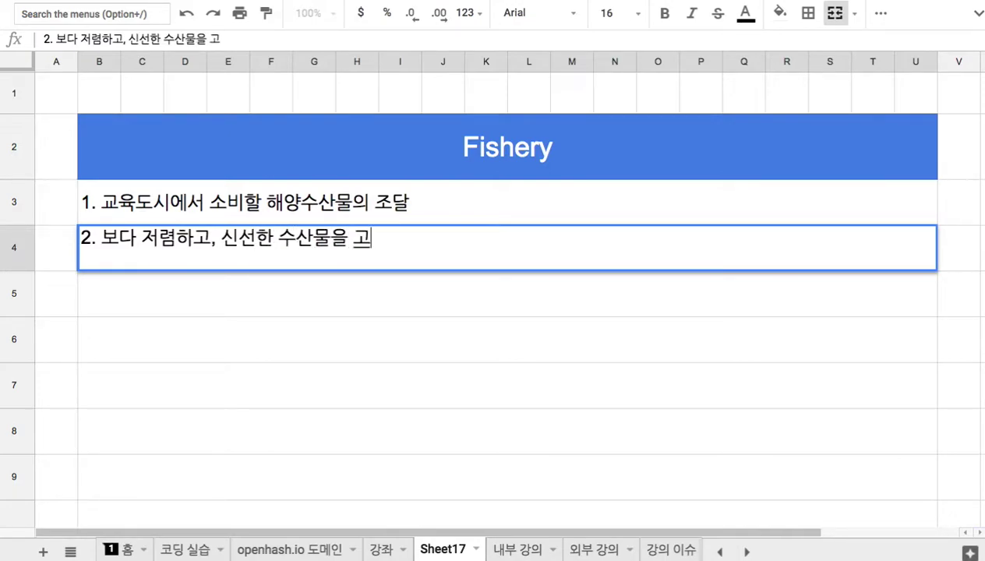
pyautogui.write('획득')
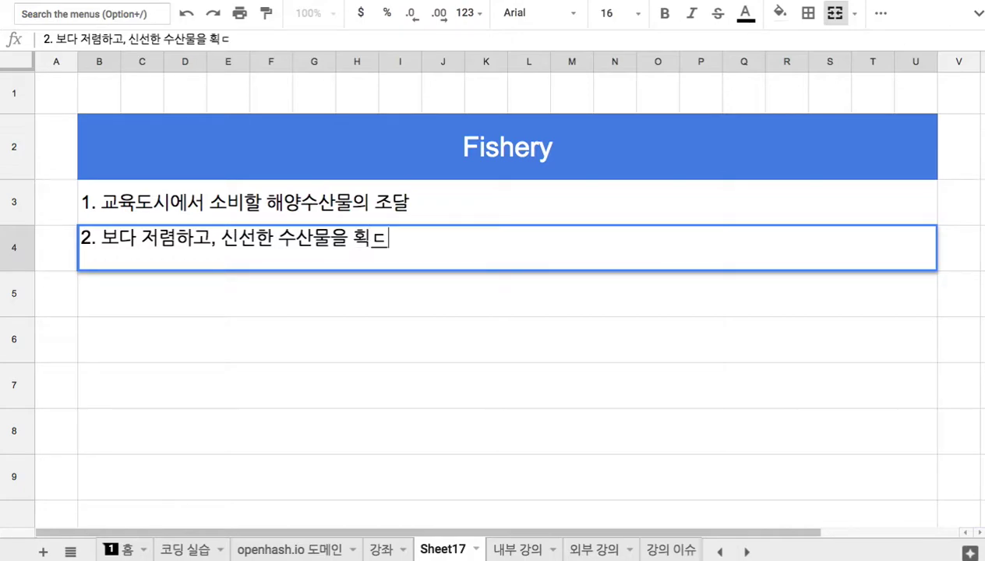
# Step: Continue the row 4 item with " : 원양, 근연해 포획어업, 육상과 해상의 양식어업"
pyautogui.write(' : ㅇ원')
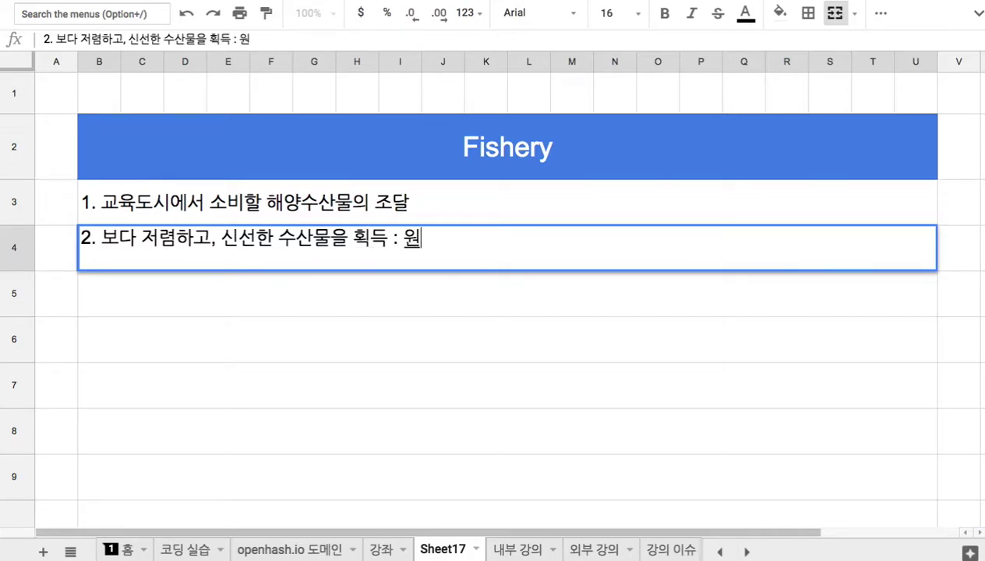
pyautogui.write('양, 근연해 ')
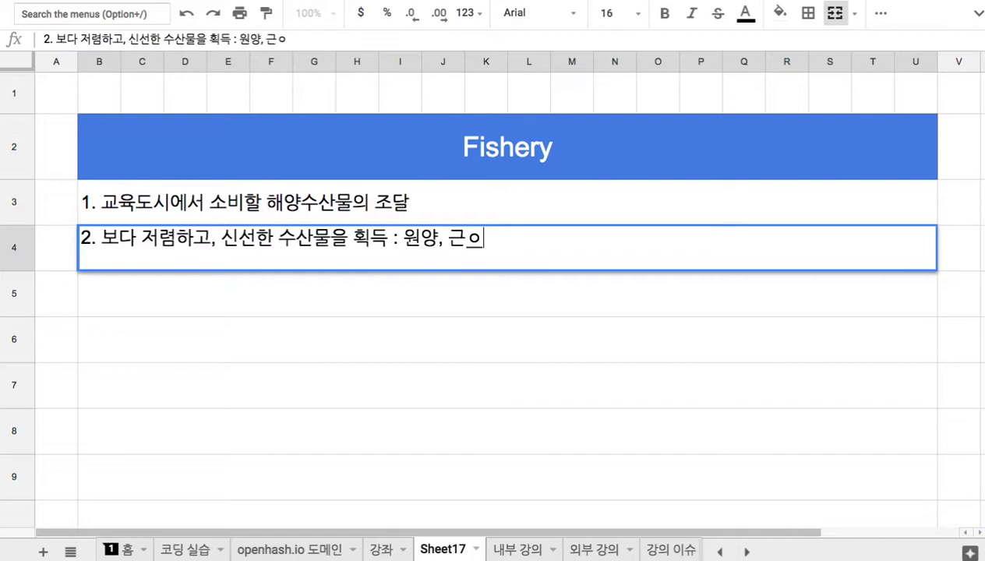
pyautogui.write('포획업')
pyautogui.press('BackSpace')
pyautogui.write('업, ')
pyautogui.write('육')
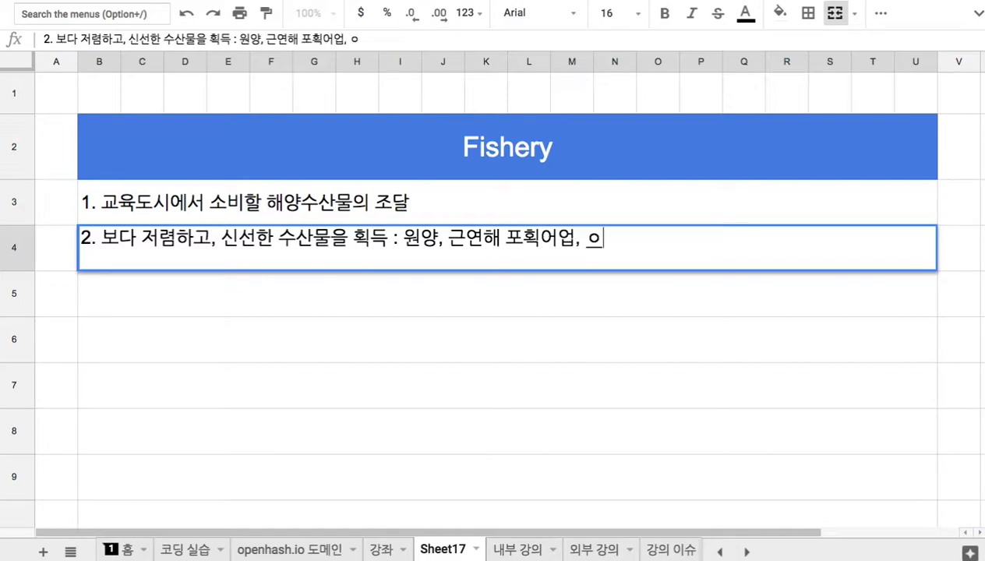
pyautogui.write('상과 해상의')
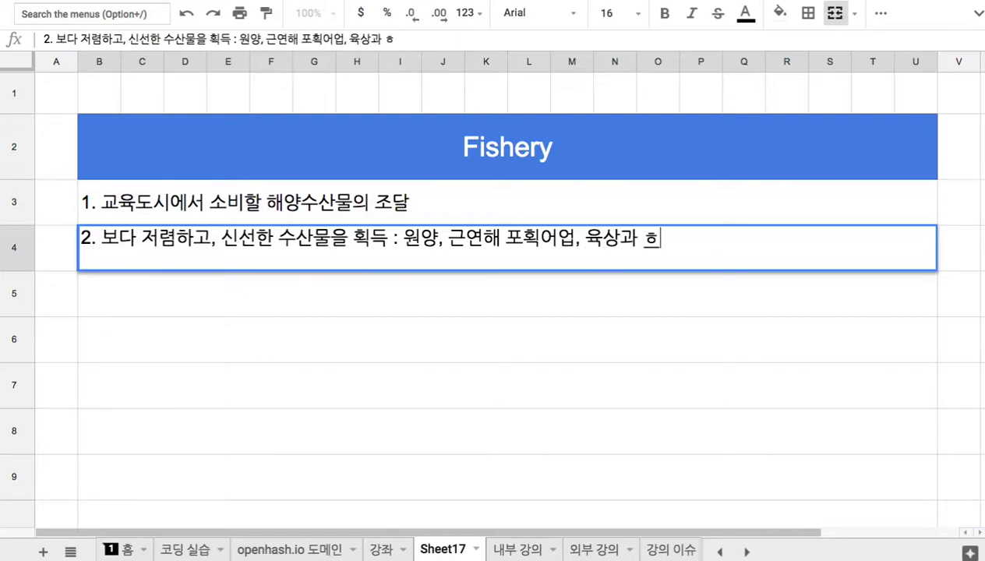
pyautogui.write(' 양식어업')
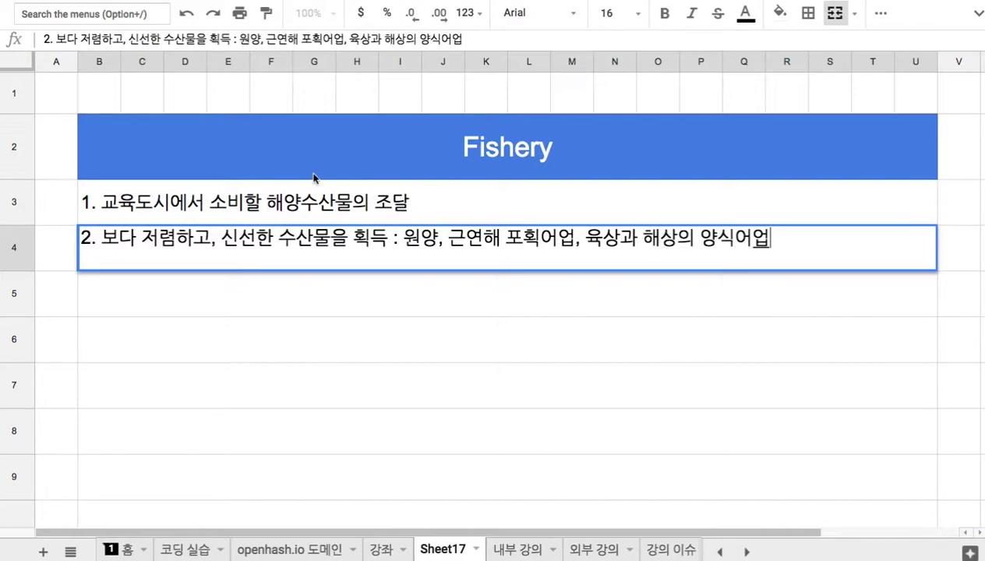
# Step: Correct the fishing-area wording in row 4 to "원양과 연근해 포획어업" and commit the entry
pyautogui.click(441, 242)
pyautogui.write('과')
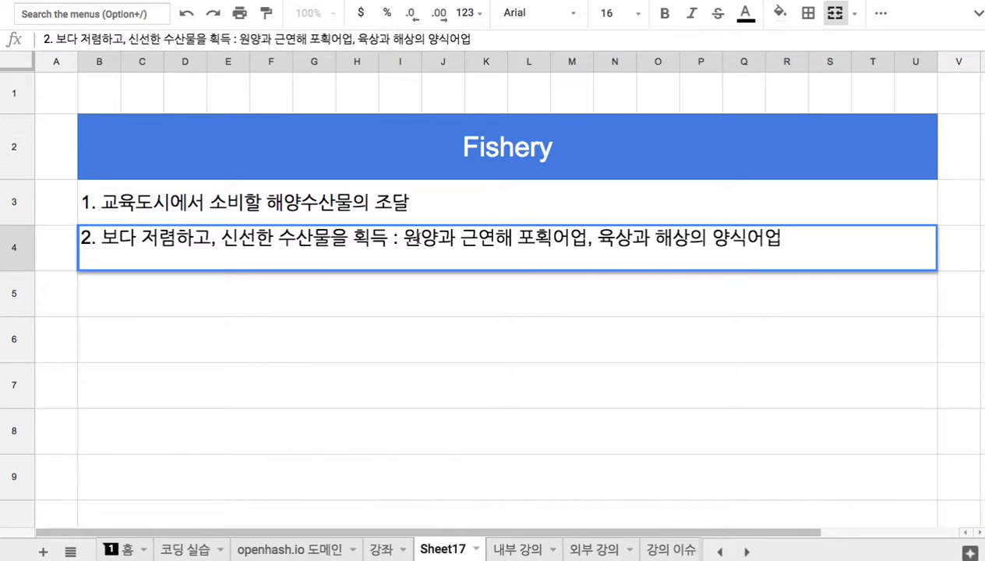
pyautogui.moveTo(459, 241); pyautogui.dragTo(495, 241)
pyautogui.write('연근')
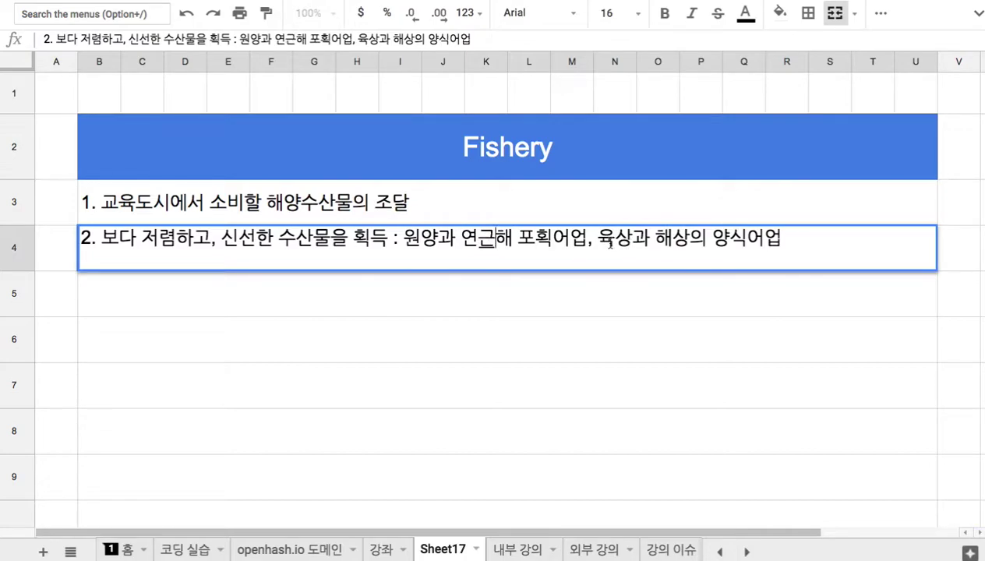
pyautogui.moveTo(598, 243); pyautogui.dragTo(690, 244)
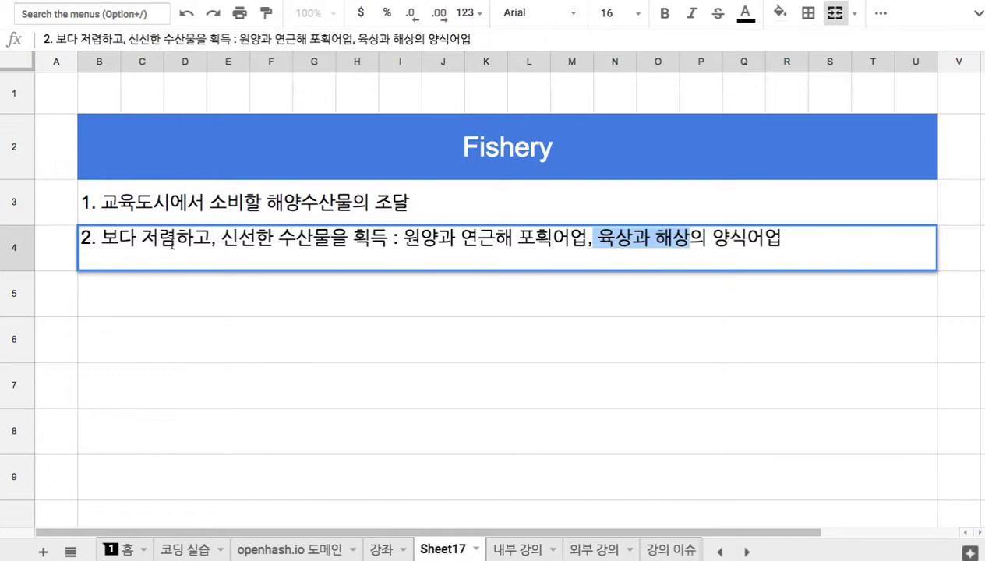
pyautogui.moveTo(118, 240); pyautogui.dragTo(331, 240)
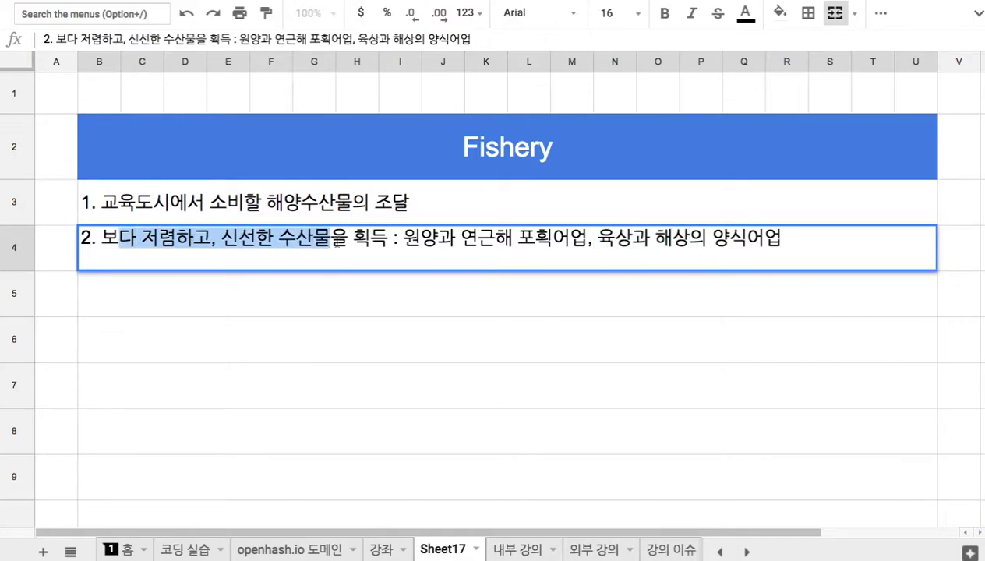
pyautogui.click(289, 295)
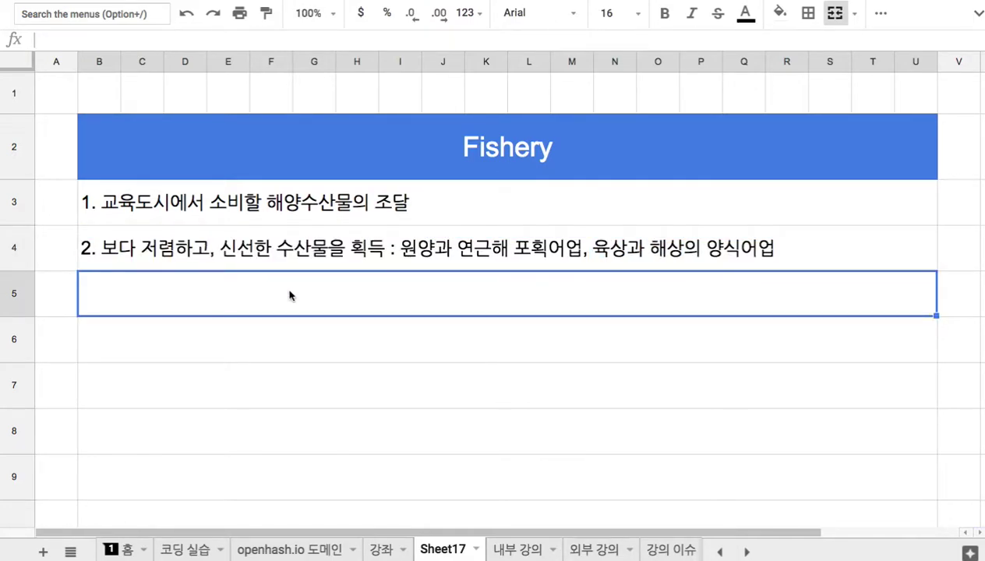
# Step: Write "3. 기존의 어업 관행을 존중하는 한 편," as the start of the third item in row 5
pyautogui.write('3. 기존의 ')
pyautogui.write('어로 괎')
pyautogui.write('행')
pyautogui.moveTo(176, 287); pyautogui.dragTo(193, 287)
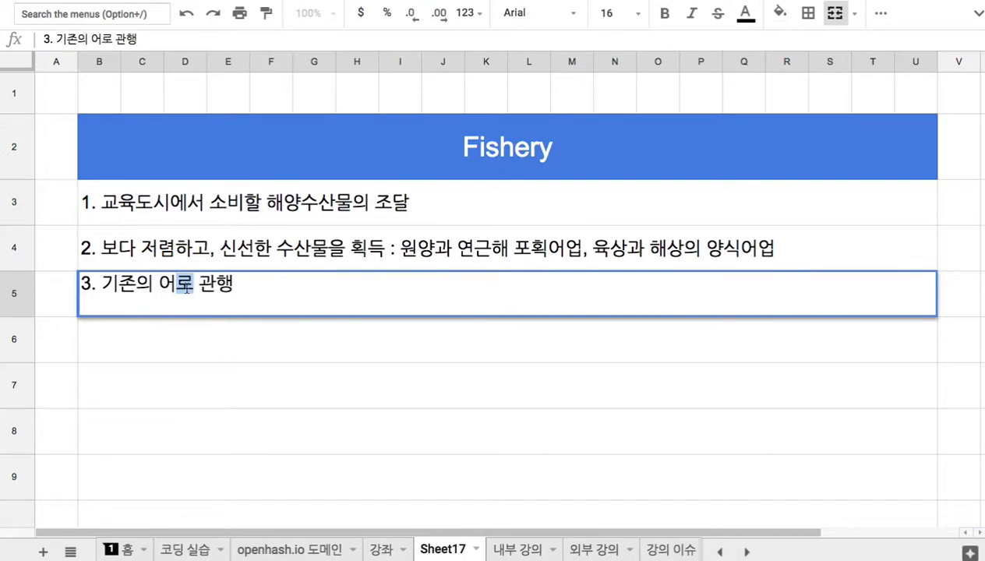
pyautogui.write('업')
pyautogui.click(233, 283)
pyautogui.write('을 존주중하')
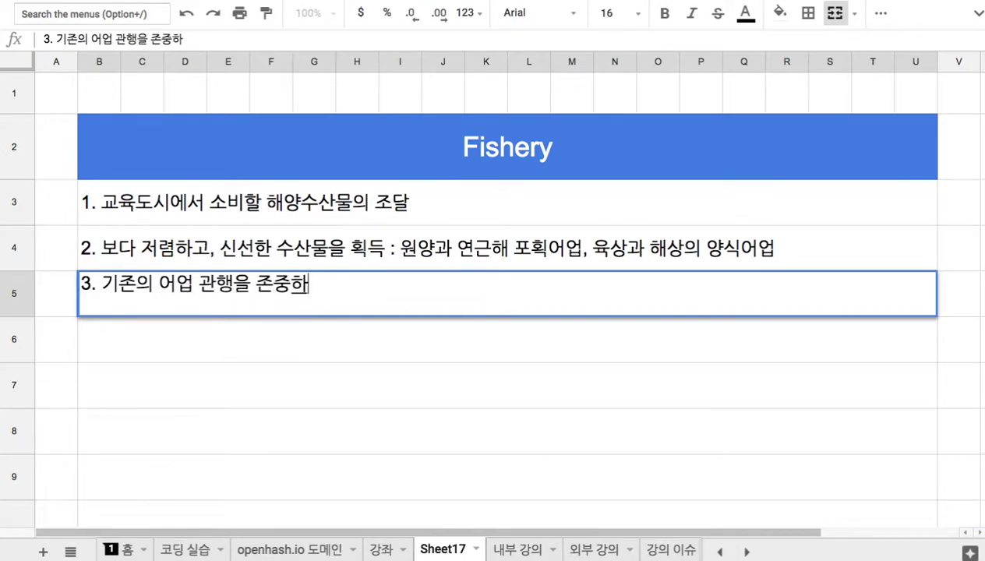
pyautogui.write('는 한 편, ')
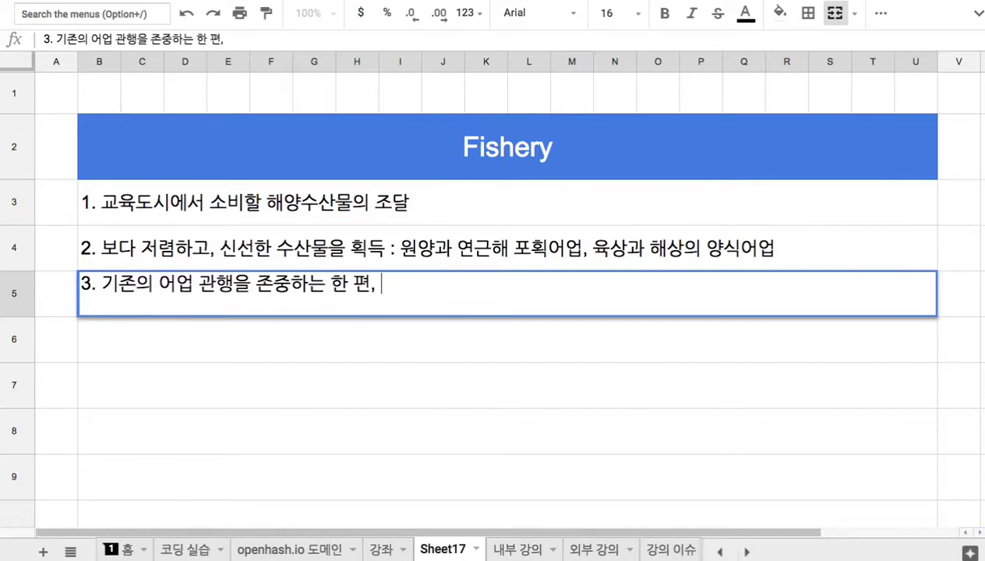
# Step: Complete the row 5 item with "보다 혁신적인 포획 어업과 양식 어업의 기술적 방안"
pyautogui.write('보다 혁시신적인 어어')
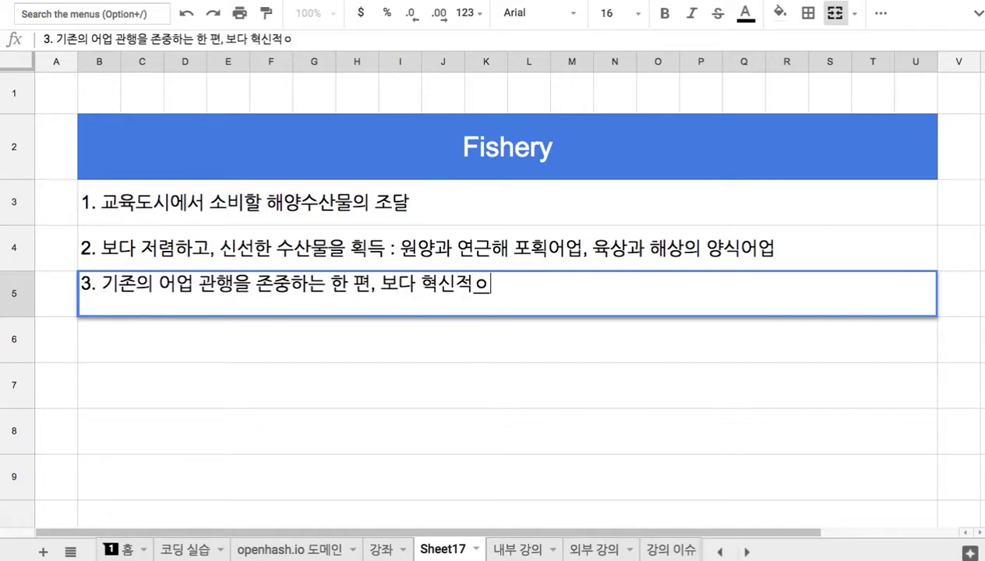
pyautogui.press('BackSpace')
pyautogui.press('BackSpace')
pyautogui.write('포')
pyautogui.press('BackSpace')
pyautogui.write('포')
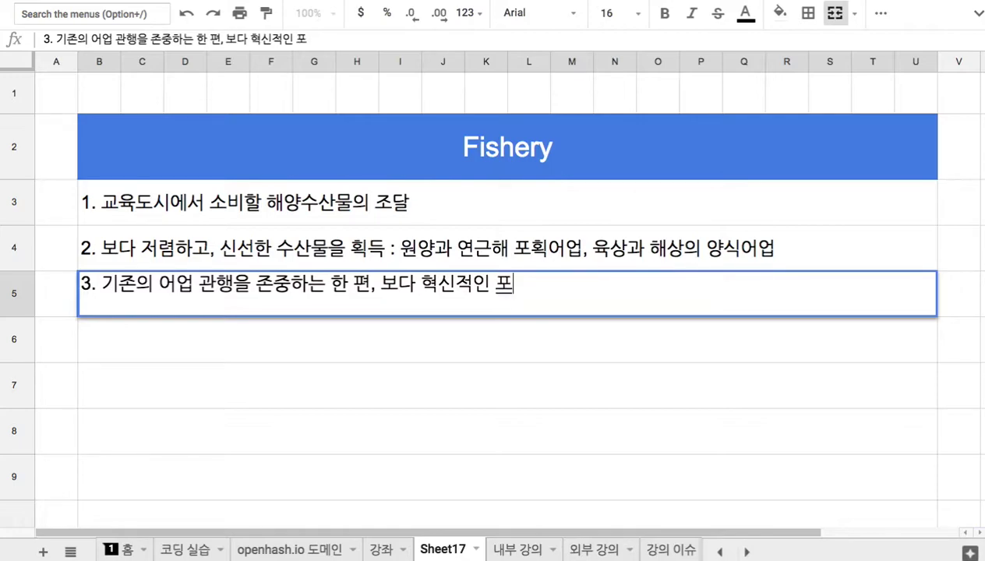
pyautogui.write('획 어')
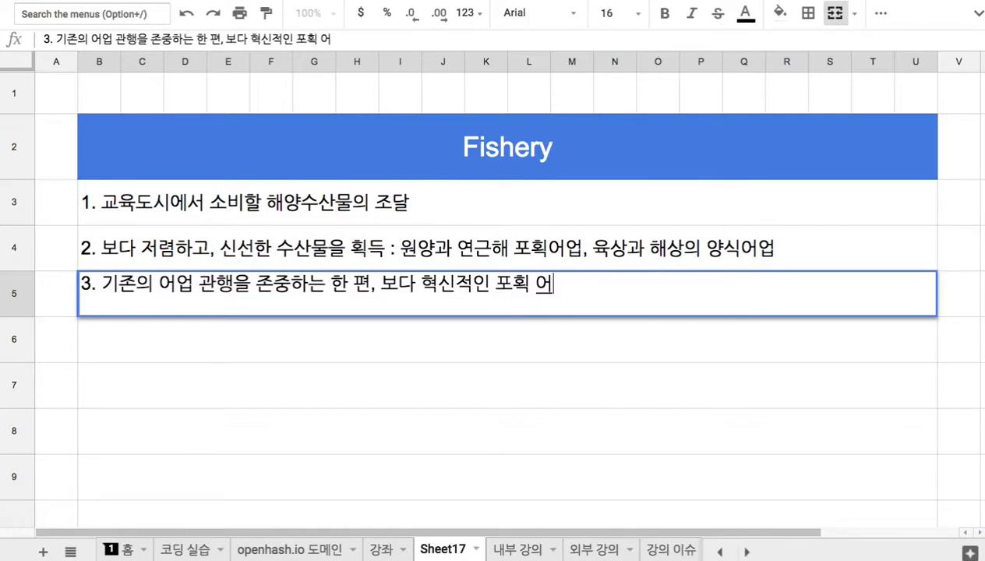
pyautogui.write('업과 양시식 ')
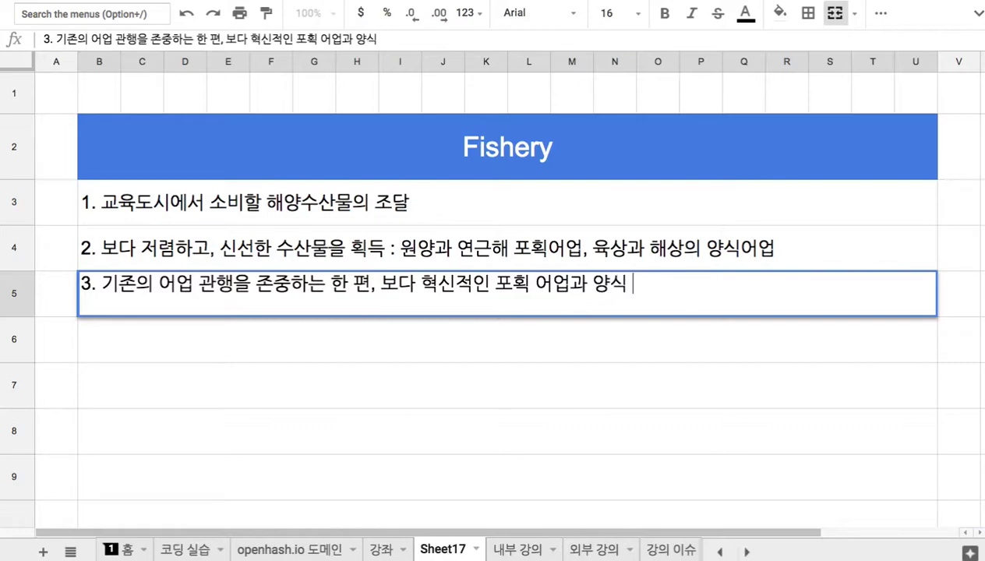
pyautogui.write('어업의 기술')
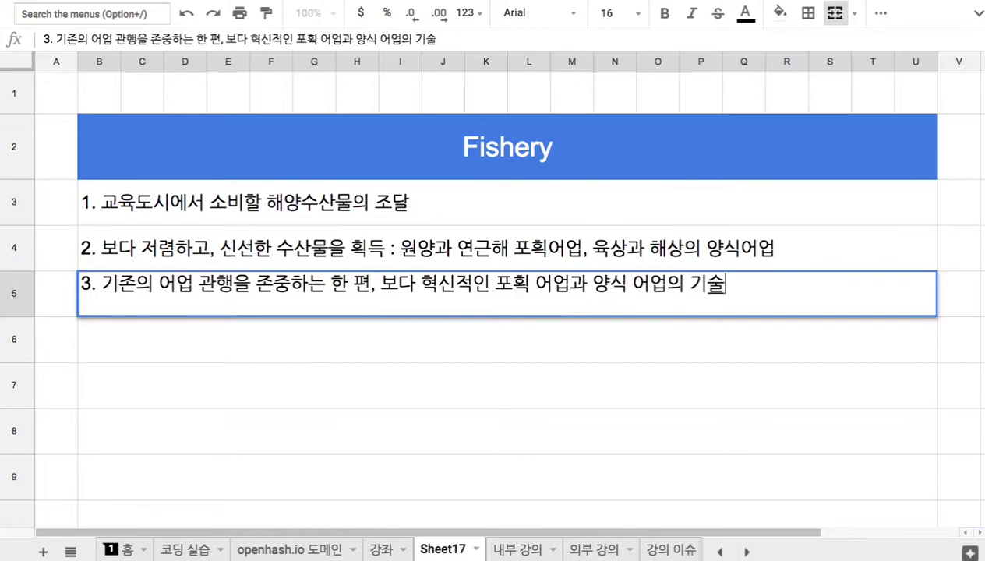
pyautogui.write('적 방')
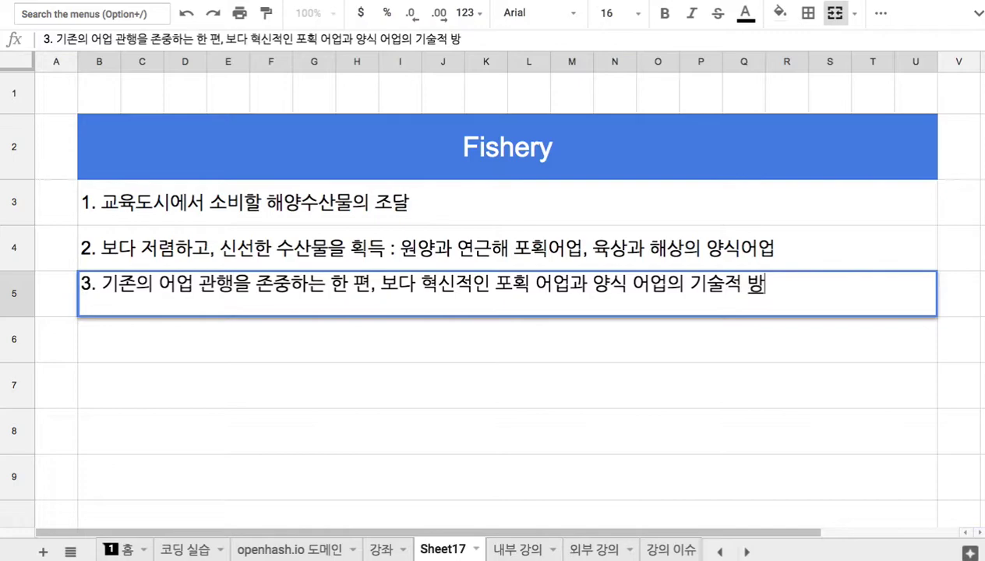
pyautogui.write('아안')
pyautogui.press('Return')
# Step: Enter "4. 바다 환경의 피해를 최소화하는 방안" as the fourth item in row 6
pyautogui.write('4. 호환경 오')
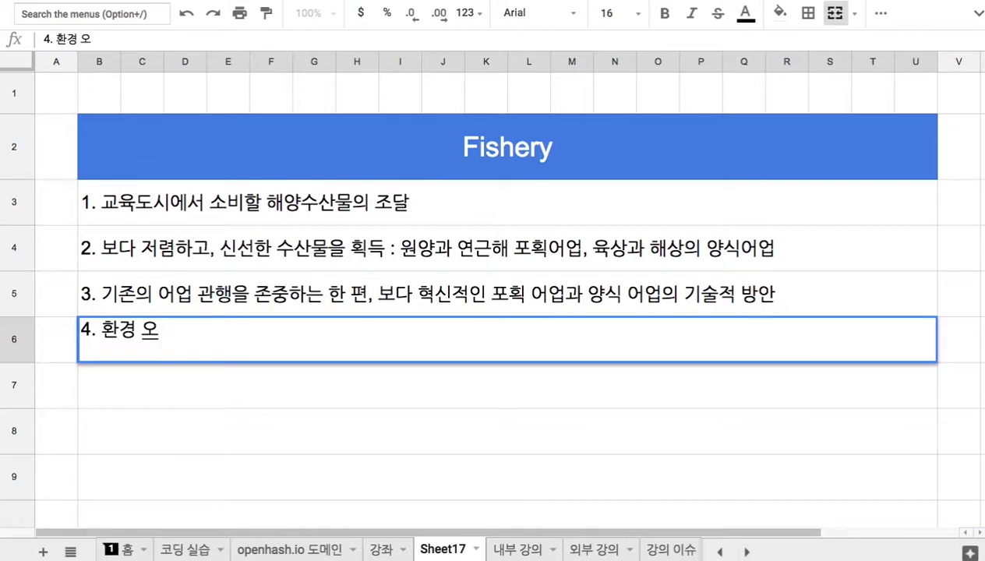
pyautogui.press('BackSpace')
pyautogui.press('BackSpace')
pyautogui.press('BackSpace')
pyautogui.write('바')
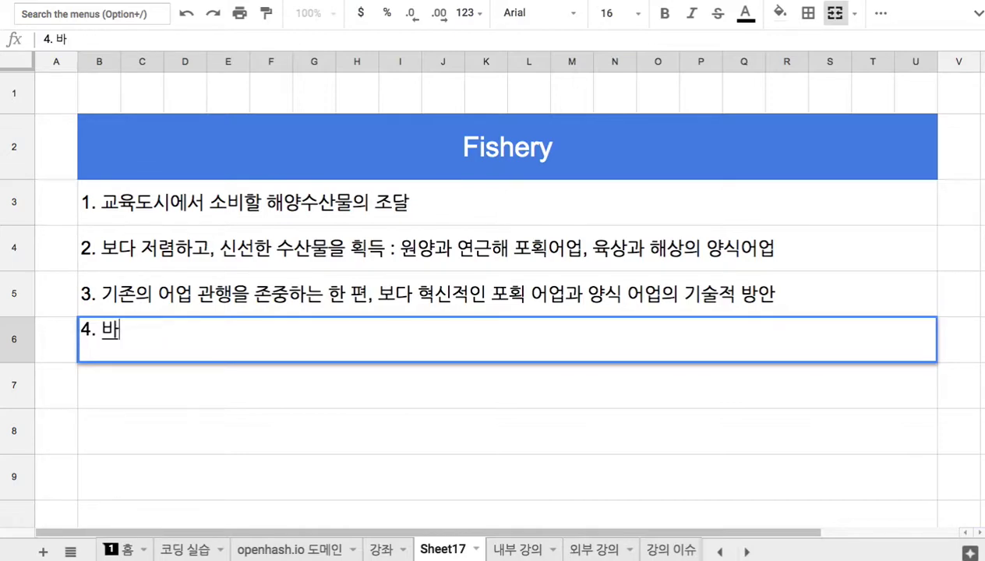
pyautogui.write('다 환경ㅇ의 ')
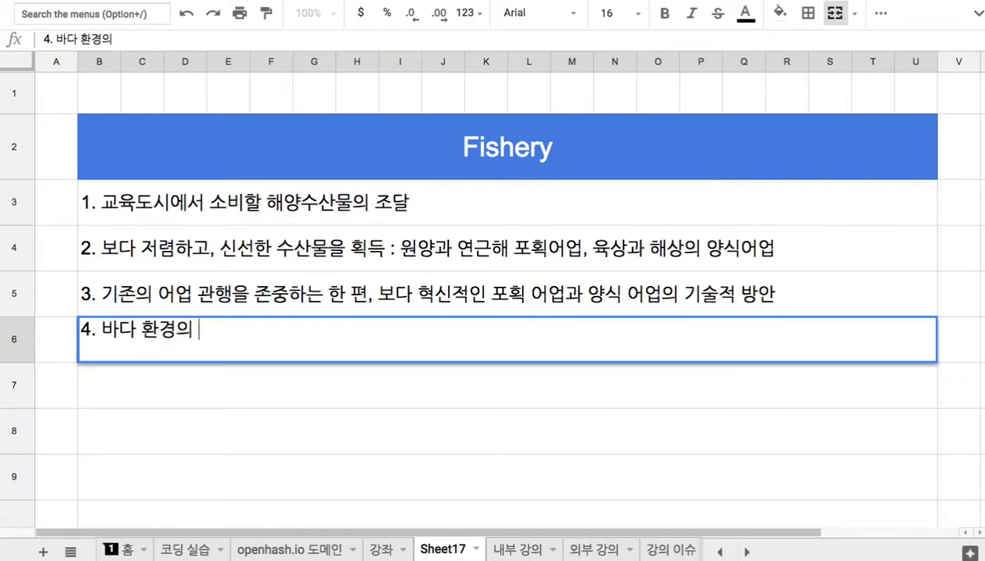
pyautogui.write('피해를 최소화르')
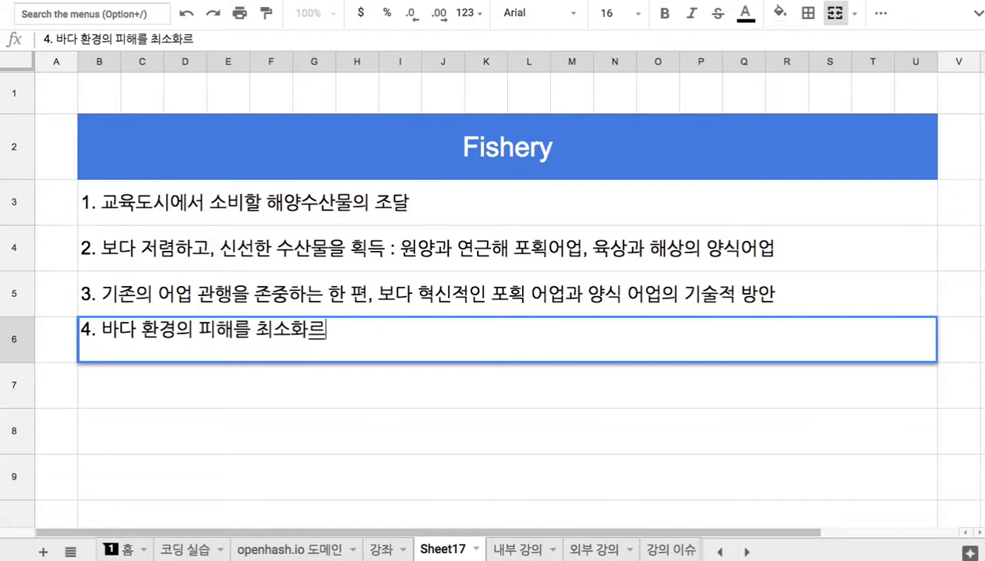
pyautogui.press('BackSpace')
pyautogui.write('하는 방안')
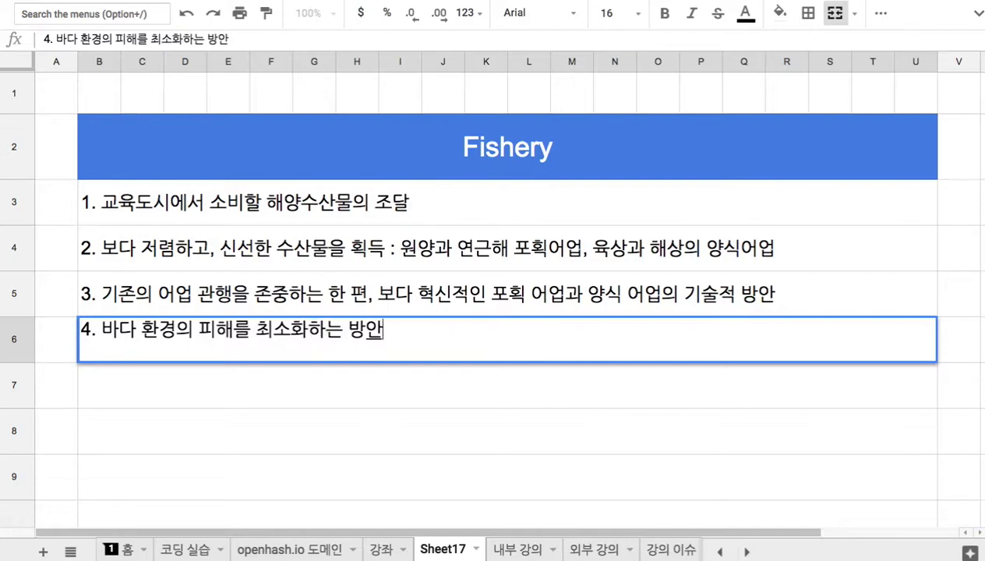
pyautogui.press('Return')
# Step: Enter "5. 원자력 발전" as the fifth item in row 7
pyautogui.write('5.')
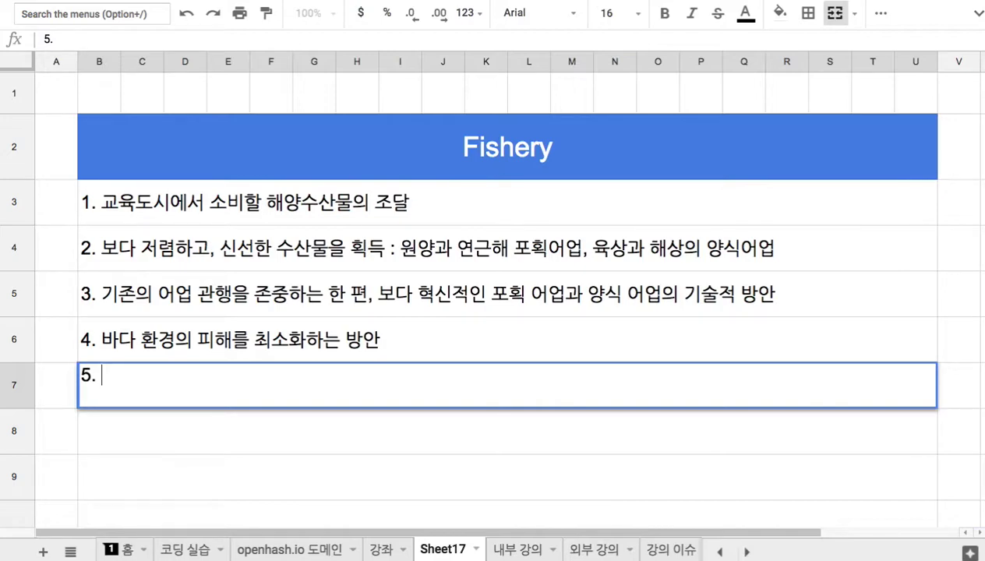
pyautogui.click(351, 295)
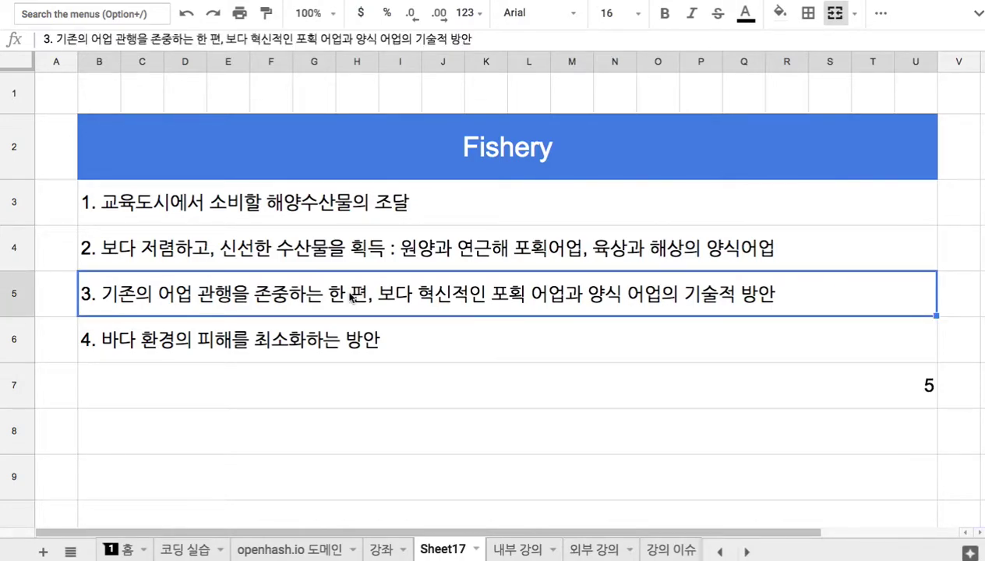
pyautogui.scroll(-2, 348, 295)
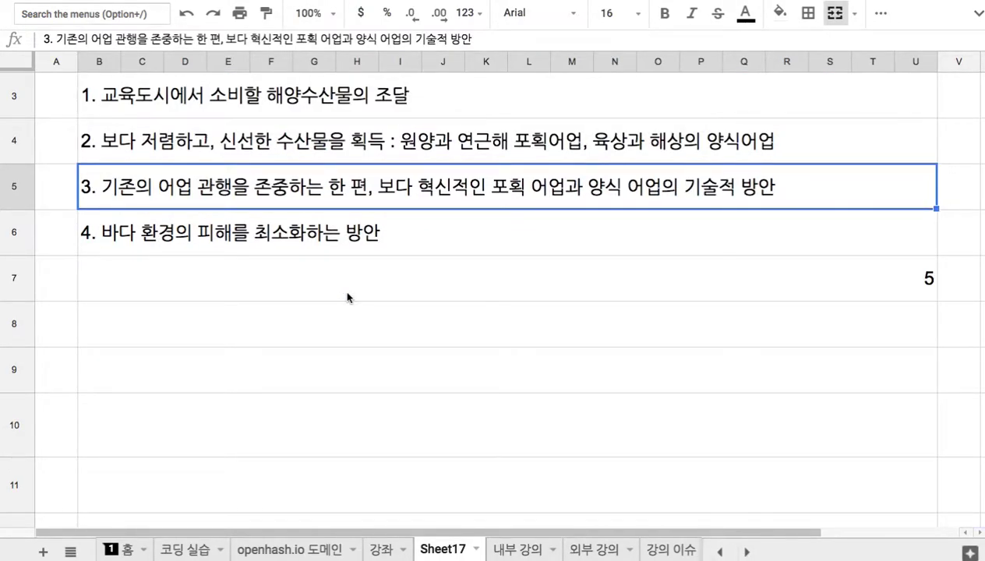
pyautogui.click(348, 297)
pyautogui.write('. ')
pyautogui.write('원자력 발')
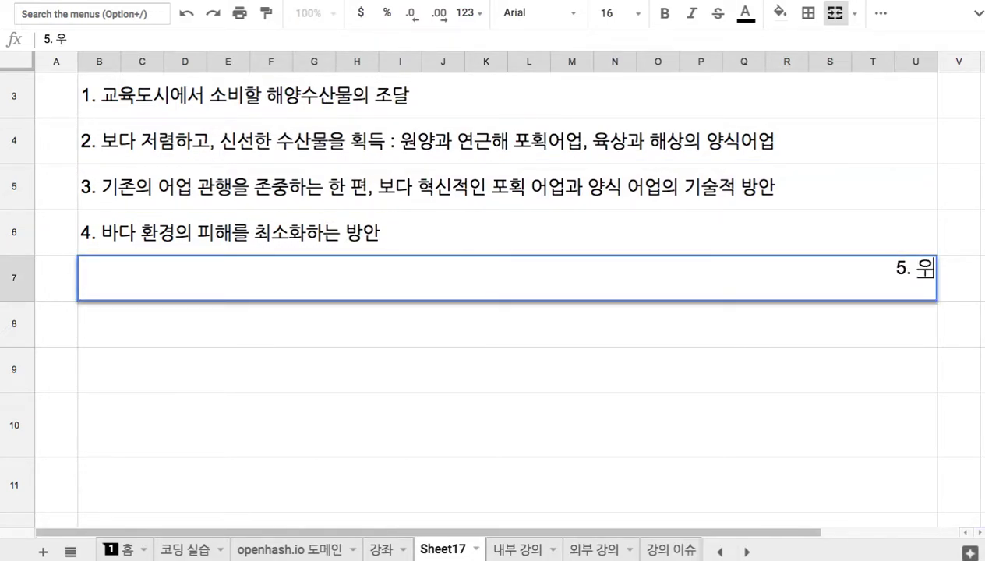
pyautogui.write('전')
pyautogui.press('Return')
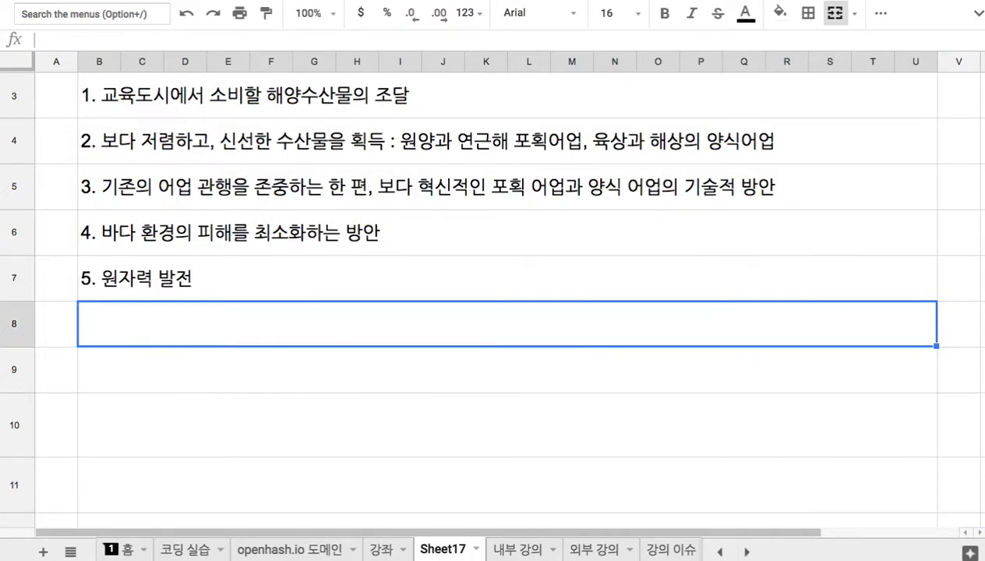
# Step: Extend the row 7 item with ": 전기 소비자가 모르는 사이에 굉장한 위험과 환경 피해" and commit the entry
pyautogui.doubleClick(226, 282)
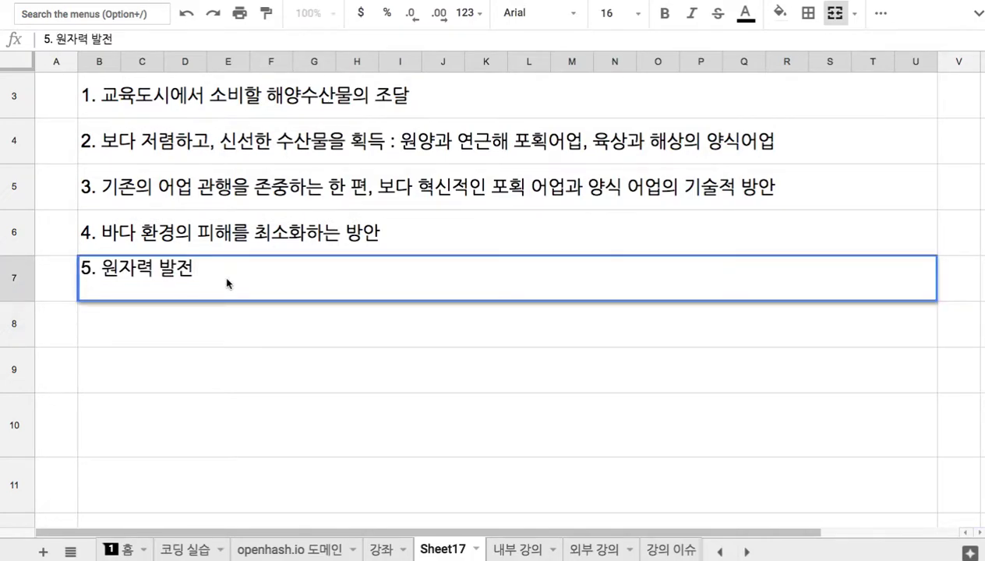
pyautogui.write(': 전기')
pyautogui.write(' 소비자가 모르느')
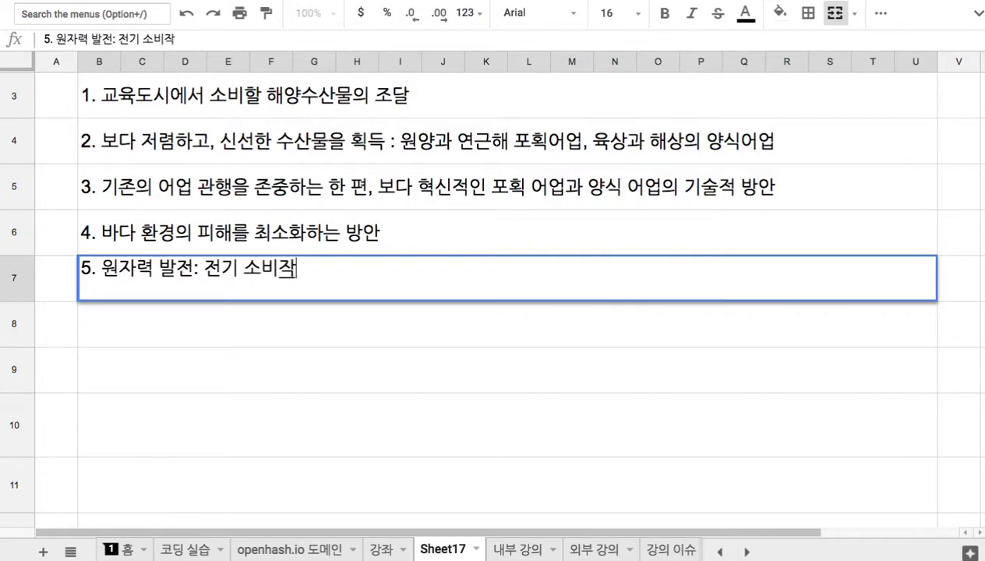
pyautogui.write('ㄴ ')
pyautogui.write('사이에 고')
pyautogui.write('ㅣㅇ장한 윌')
pyautogui.write('ㅓㅁ과 화')
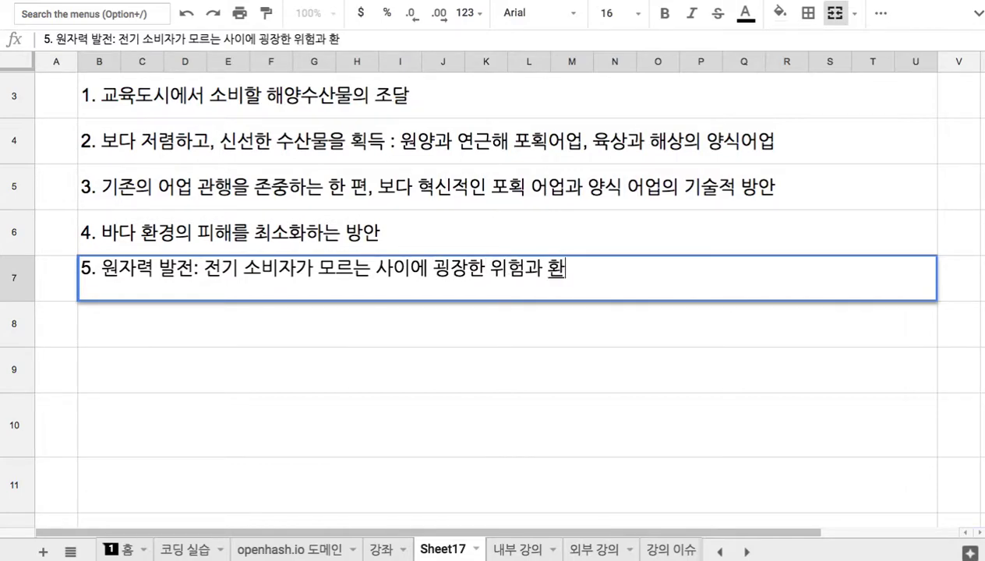
pyautogui.write('ㄴ경')
pyautogui.write(' 피해')
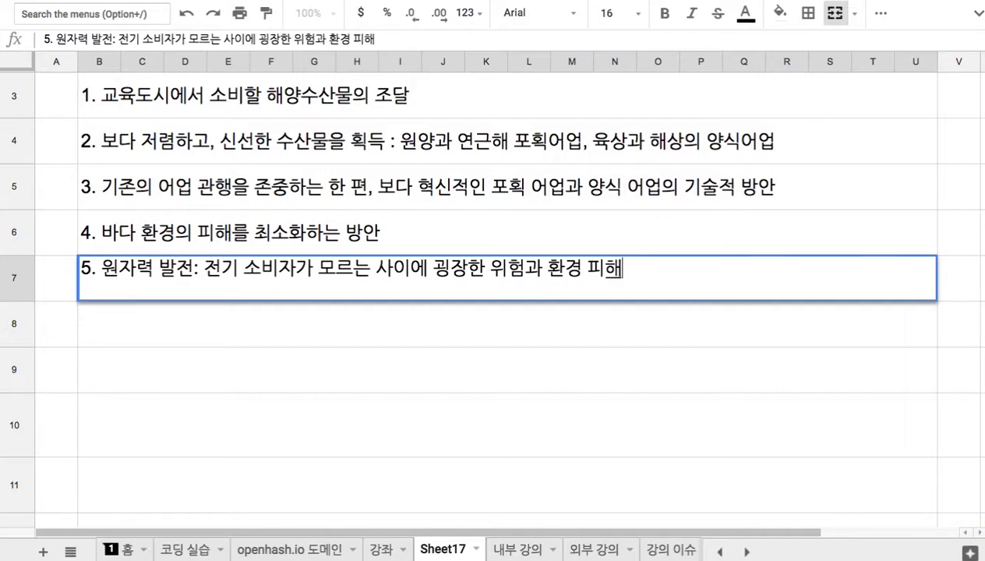
pyautogui.press('Return')
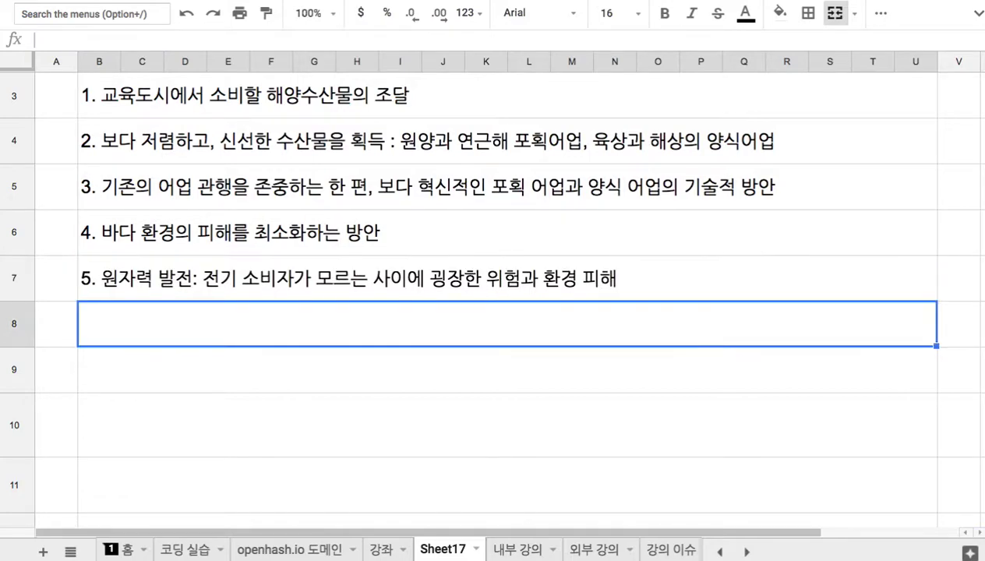
# Step: Start the sixth item in row 8 with "6. 어업 관행과 양식 관행:"
pyautogui.write('6. 어업 관행')
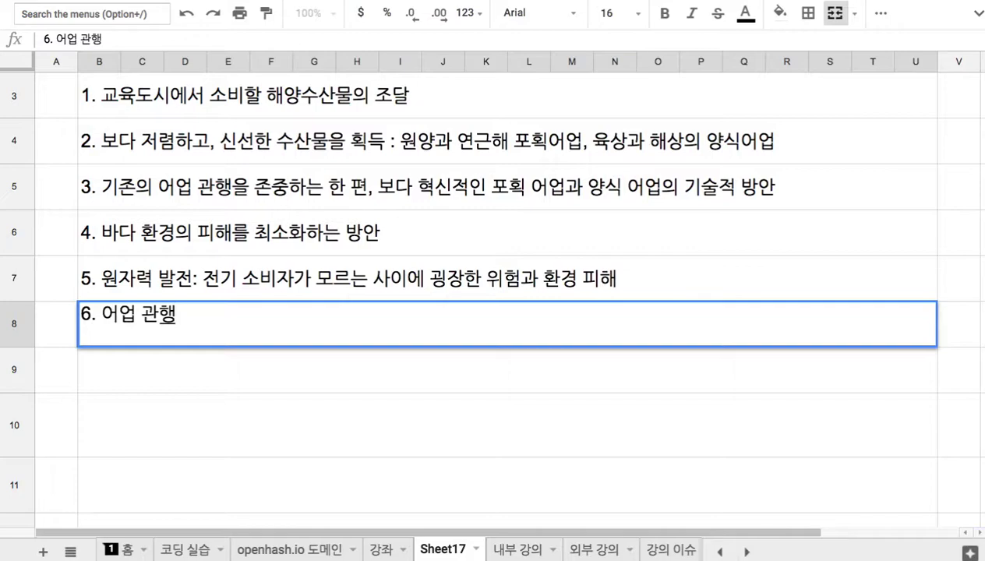
pyautogui.write('과 양')
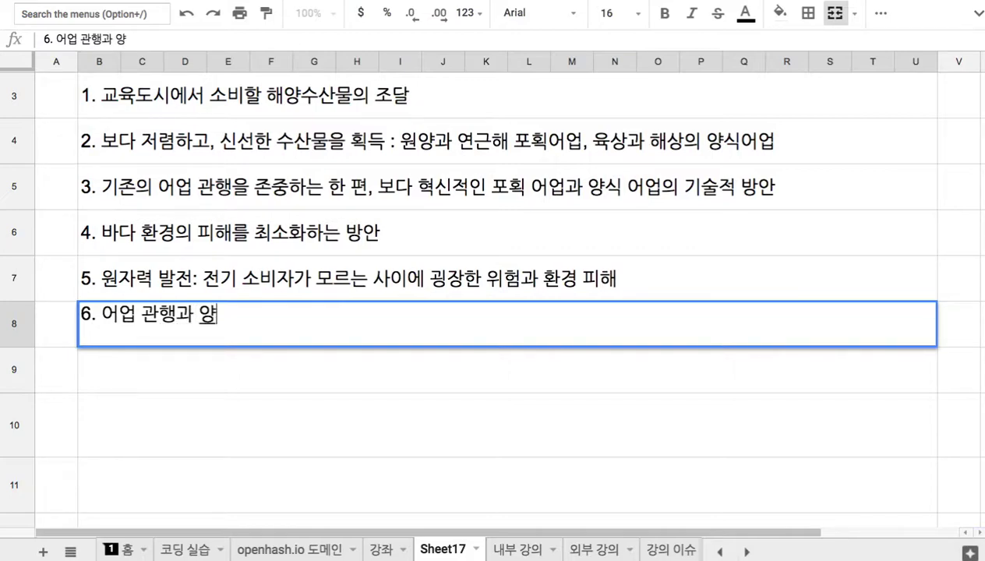
pyautogui.write('식 고관행')
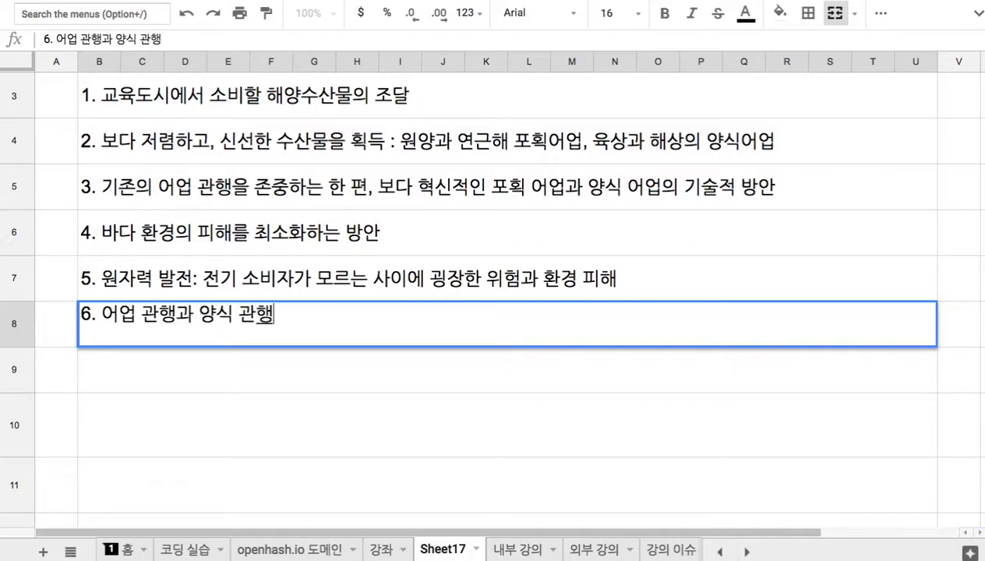
pyautogui.write(': ')
pyautogui.write('소비자')
pyautogui.write(' 모른 ㄴ')
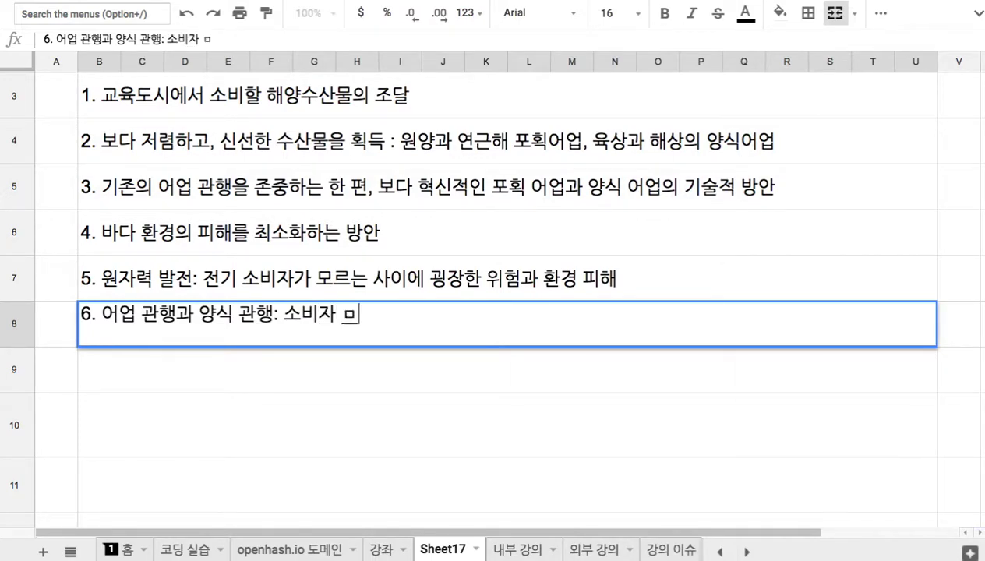
pyautogui.press('BackSpace')
pyautogui.press('BackSpace')
pyautogui.press('BackSpace')
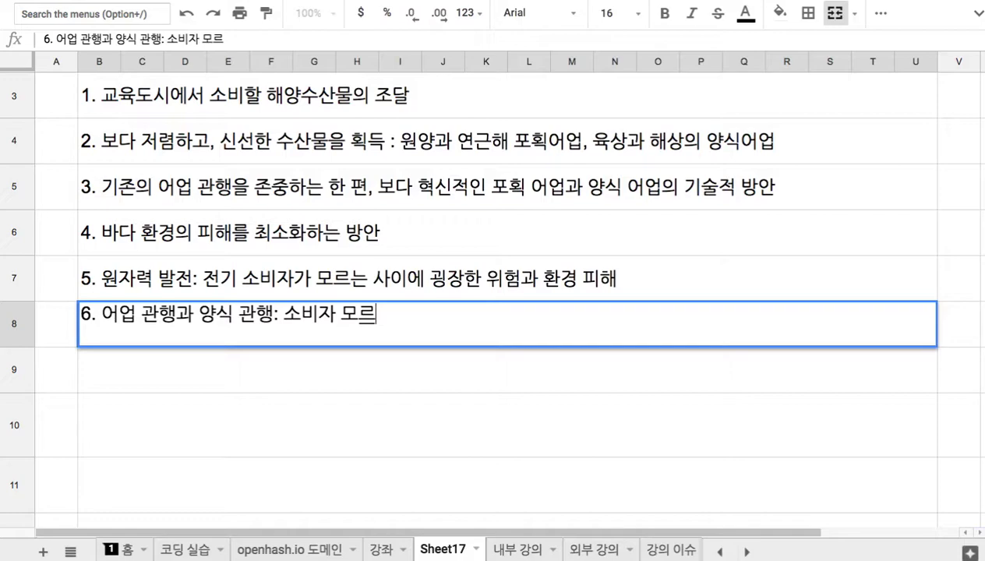
pyautogui.press('BackSpace')
pyautogui.press('BackSpace')
pyautogui.press('BackSpace')
pyautogui.press('BackSpace')
pyautogui.press('BackSpace')
pyautogui.press('BackSpace')
pyautogui.press('BackSpace')
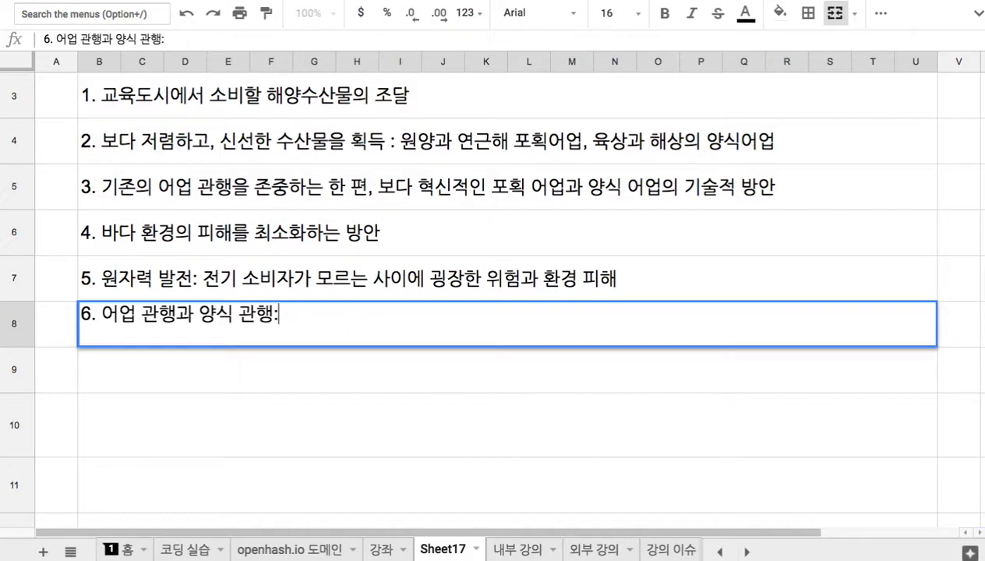
pyautogui.write('ㅂ')
pyautogui.press('BackSpace')
# Step: Continue the row 8 item after the colon with "양식장 백화현상"
pyautogui.write('양식장')
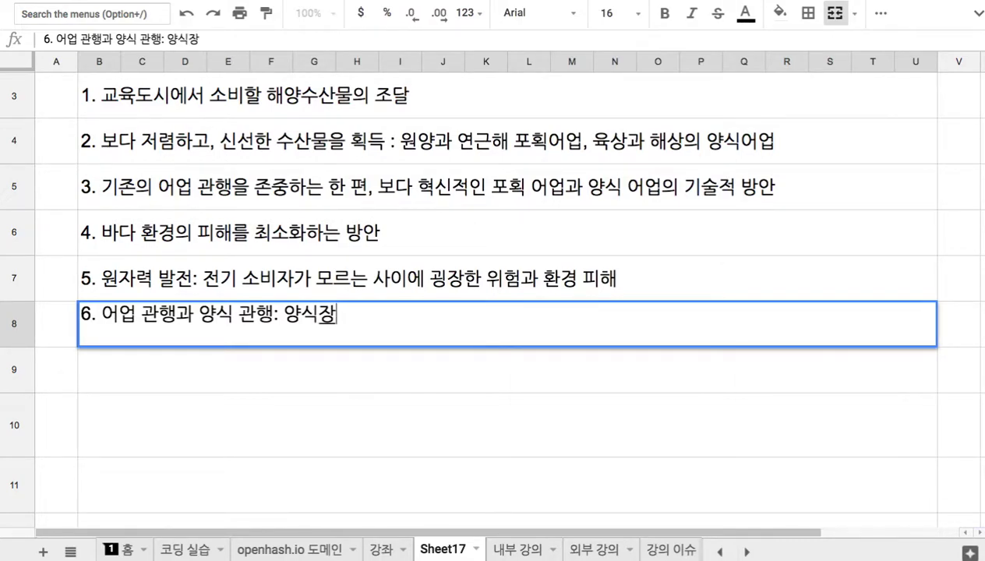
pyautogui.write(' 바다ㅈ')
pyautogui.press('BackSpace')
pyautogui.press('BackSpace')
pyautogui.write('다 ')
pyautogui.write('ㅂ')
pyautogui.write('ㅐㄱㅎ')
pyautogui.press('BackSpace')
pyautogui.press('BackSpace')
pyautogui.write('백호ㅏ현상')
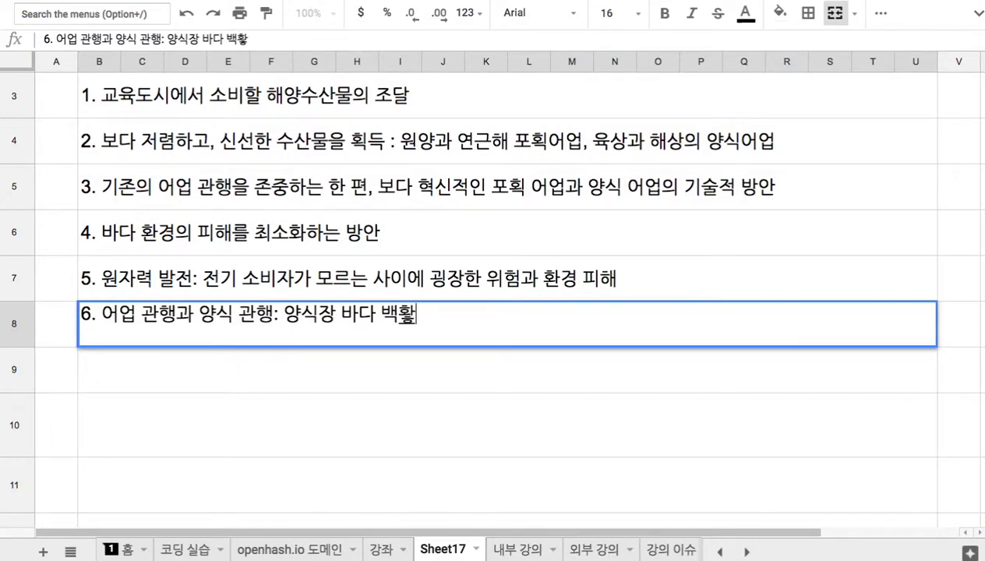
pyautogui.doubleClick(354, 313)
pyautogui.press('BackSpace')
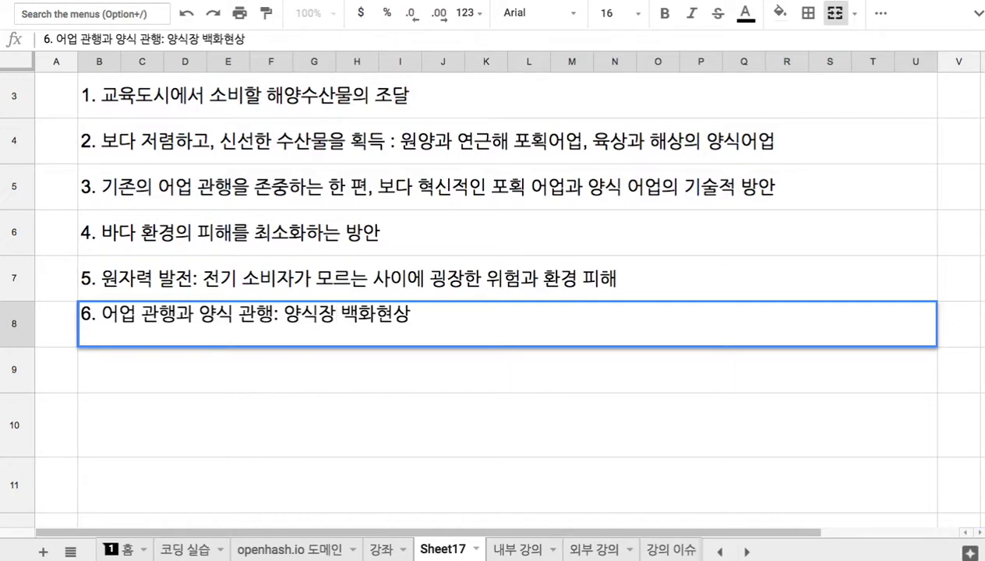
# Step: Insert "육상/해양" before "양식장" in the row 8 item
pyautogui.moveTo(279, 313); pyautogui.dragTo(349, 316)
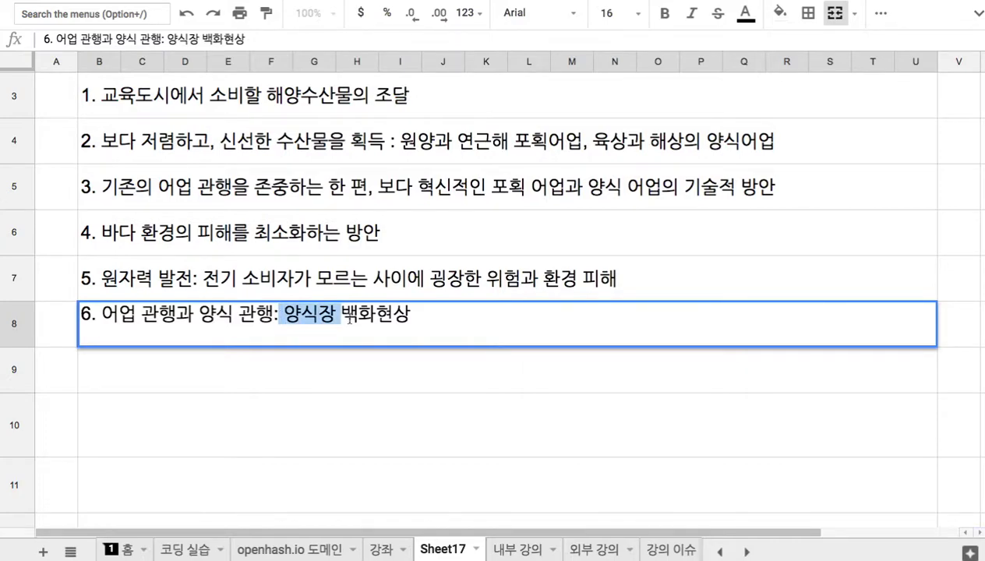
pyautogui.click(283, 313)
pyautogui.write('ㅇ육상/')
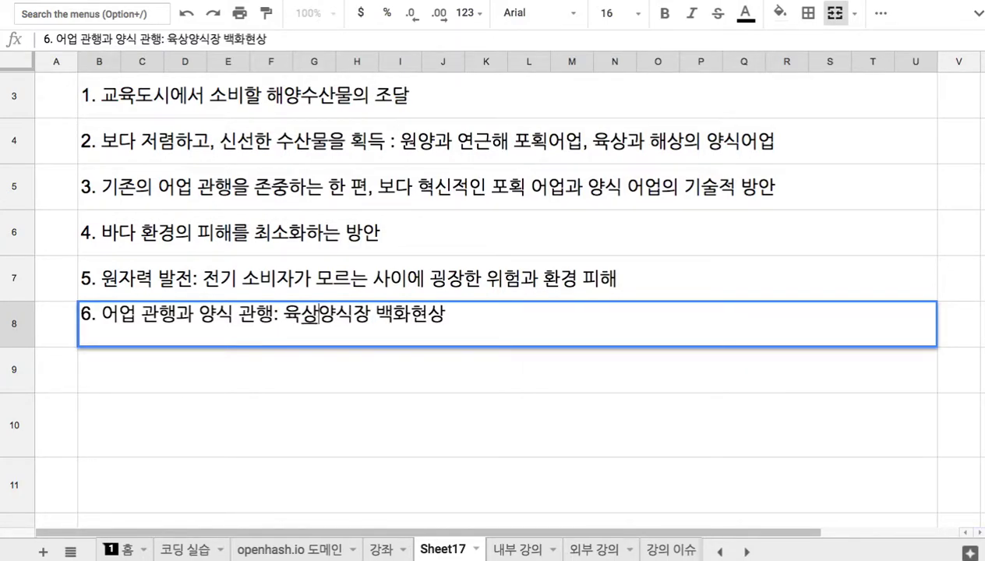
pyautogui.write('해양')
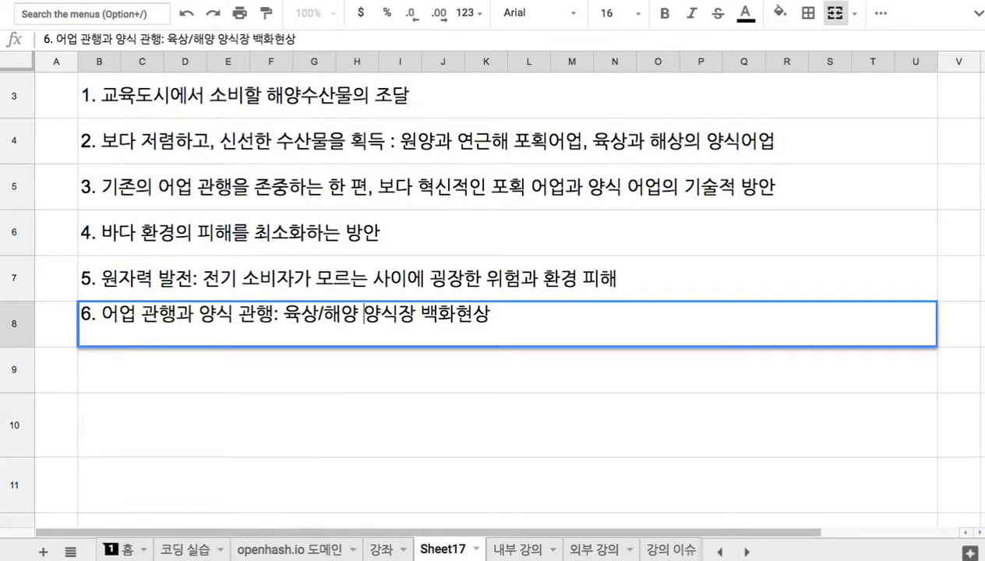
# Step: Append ", 그물을 사용하는 포획어업" to the end of the row 8 item
pyautogui.click(521, 314)
pyautogui.write(', 그물')
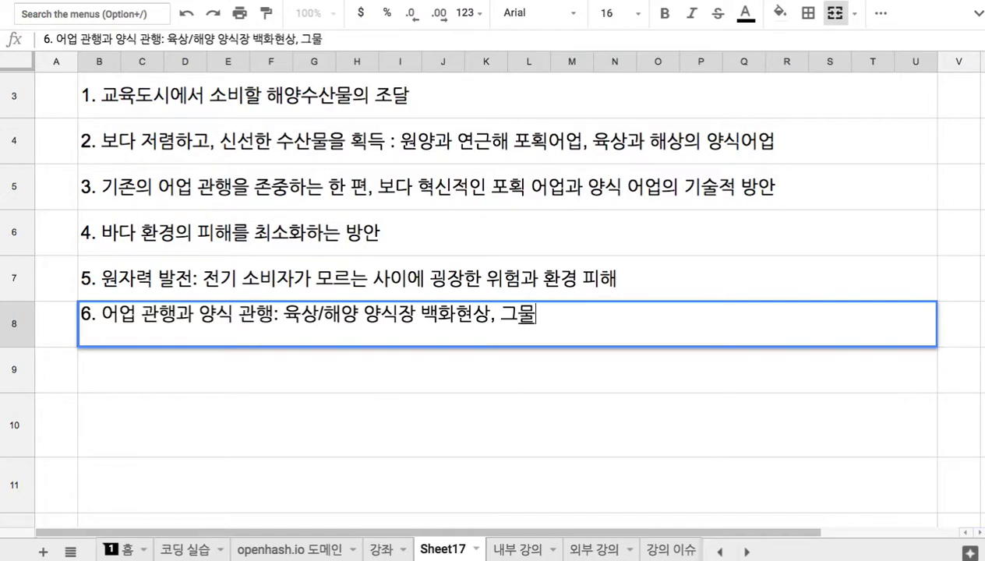
pyautogui.write('을 사용하는 ㅍ포획')
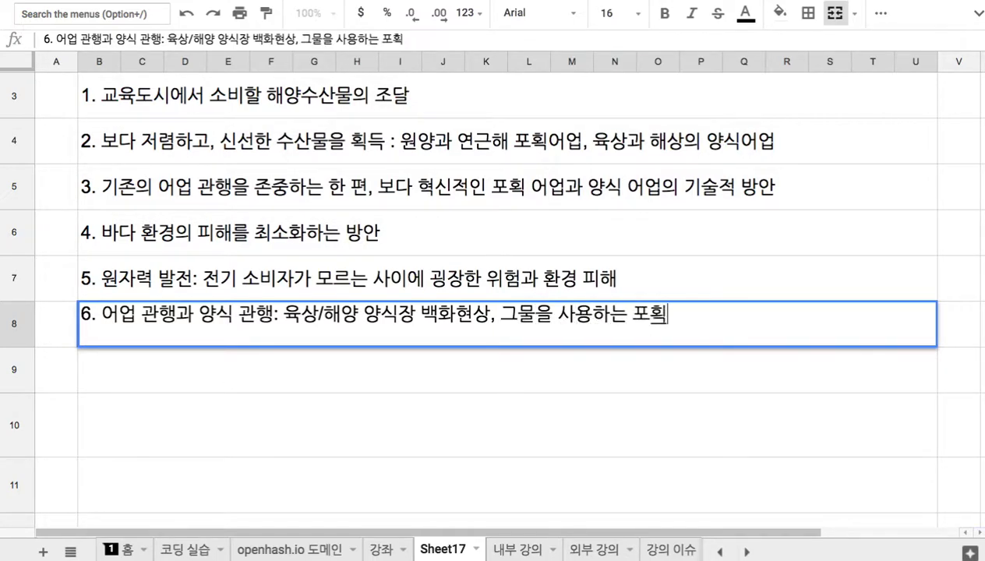
pyautogui.write('어업')
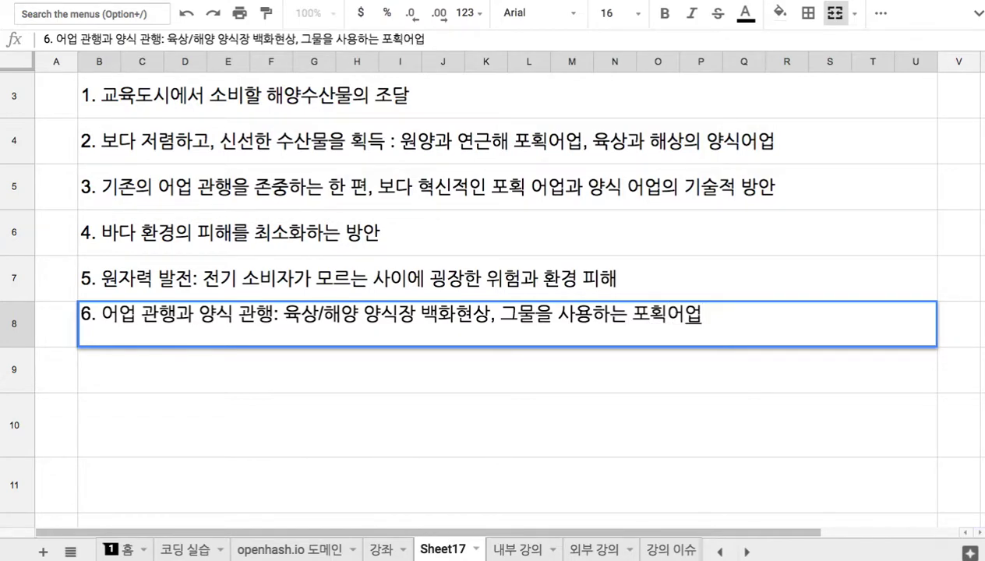
# Step: Finish the row 8 item with " => 바다 생명체에 위협" and commit the entry
pyautogui.write(' => 다')
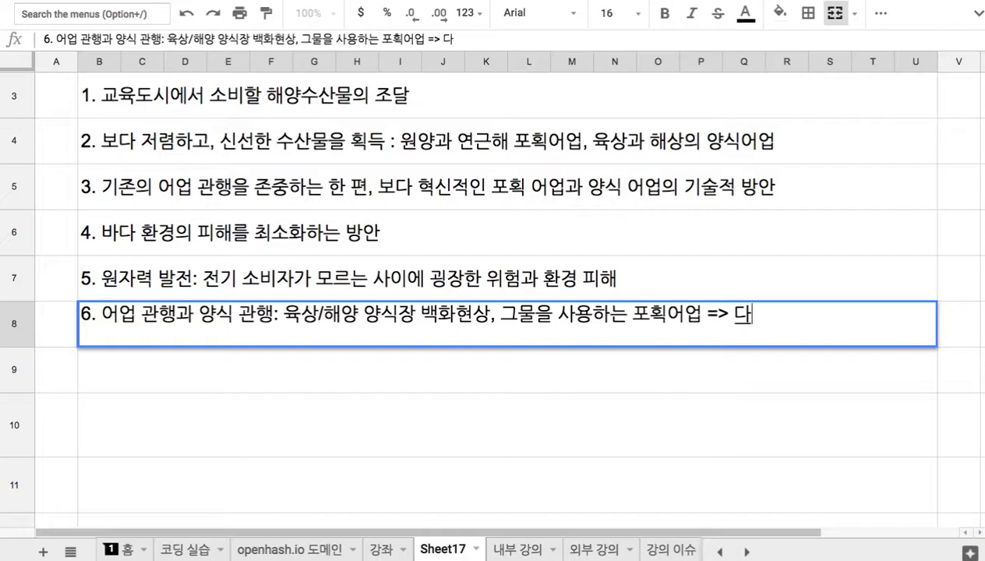
pyautogui.press('BackSpace')
pyautogui.write('바다 생')
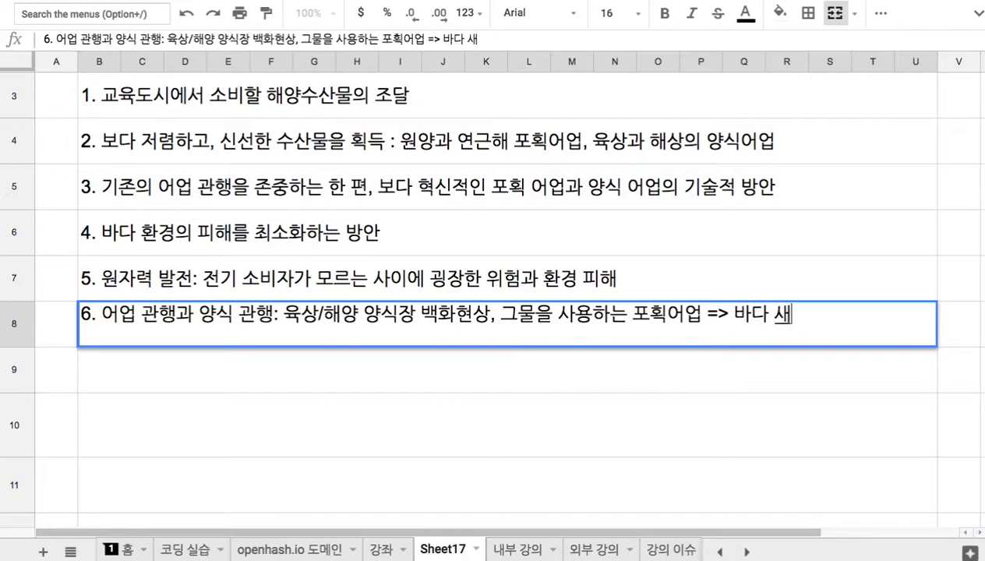
pyautogui.write('명체에 ')
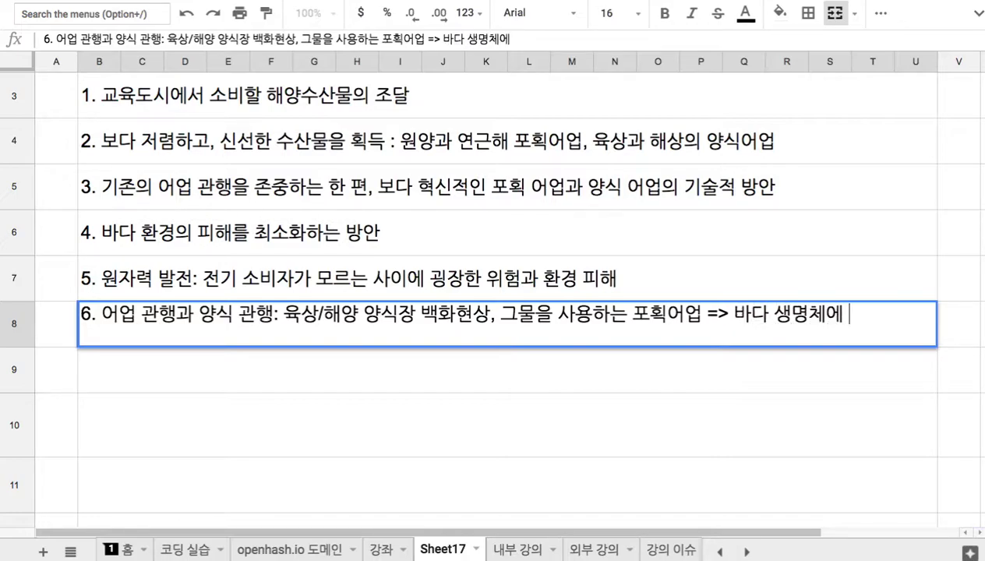
pyautogui.write('우위협')
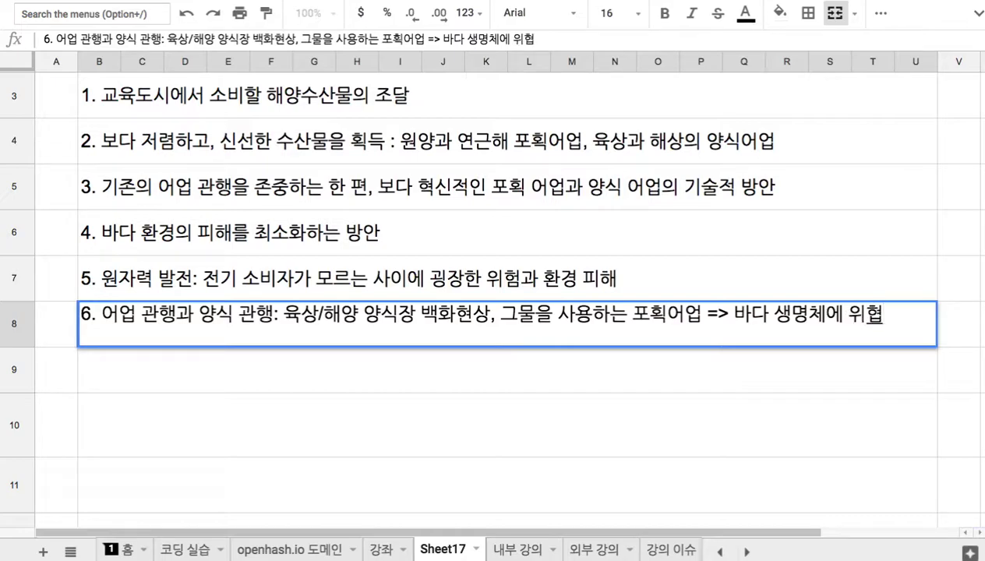
pyautogui.click(297, 286)
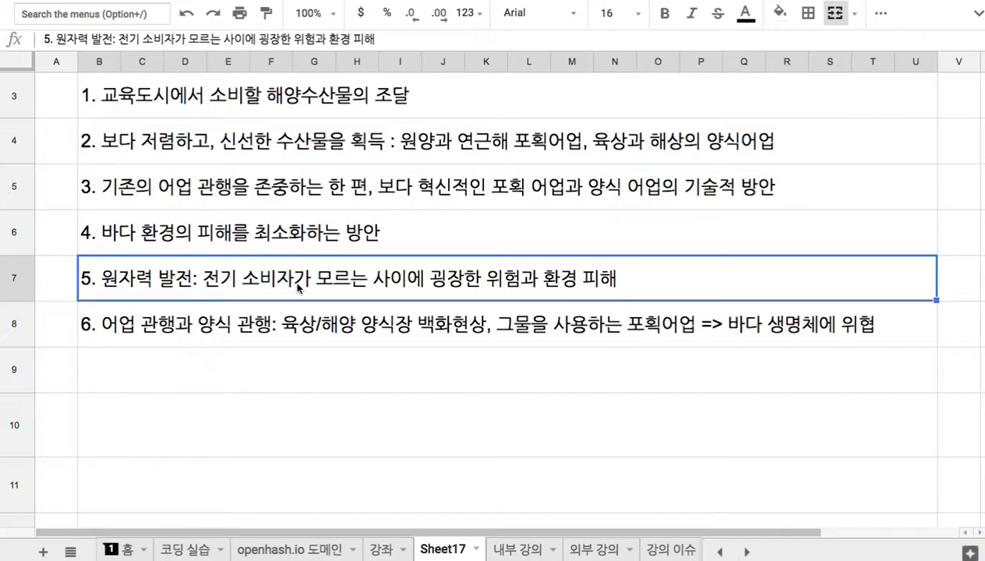
pyautogui.click(235, 322)
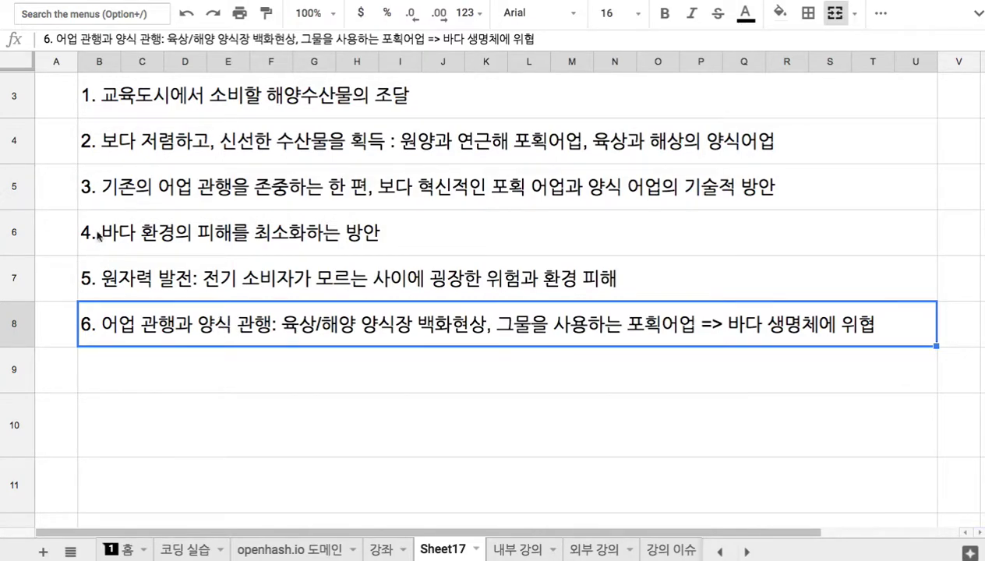
pyautogui.click(169, 154)
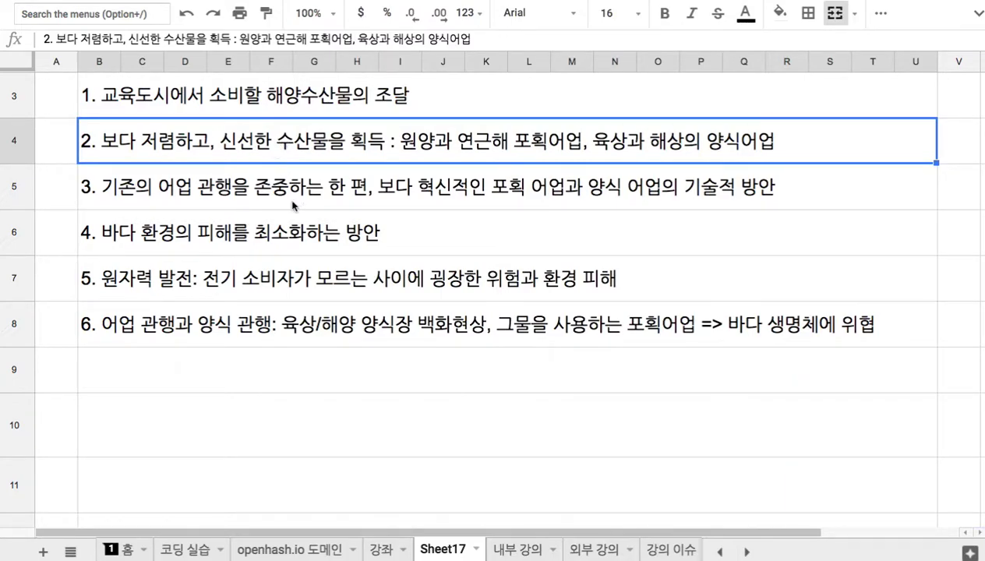
# Step: Enter "7. 해양수산 부문의 배경 지식을 갖춘 개발자의 참여" as the outline item in row 9
pyautogui.click(320, 382)
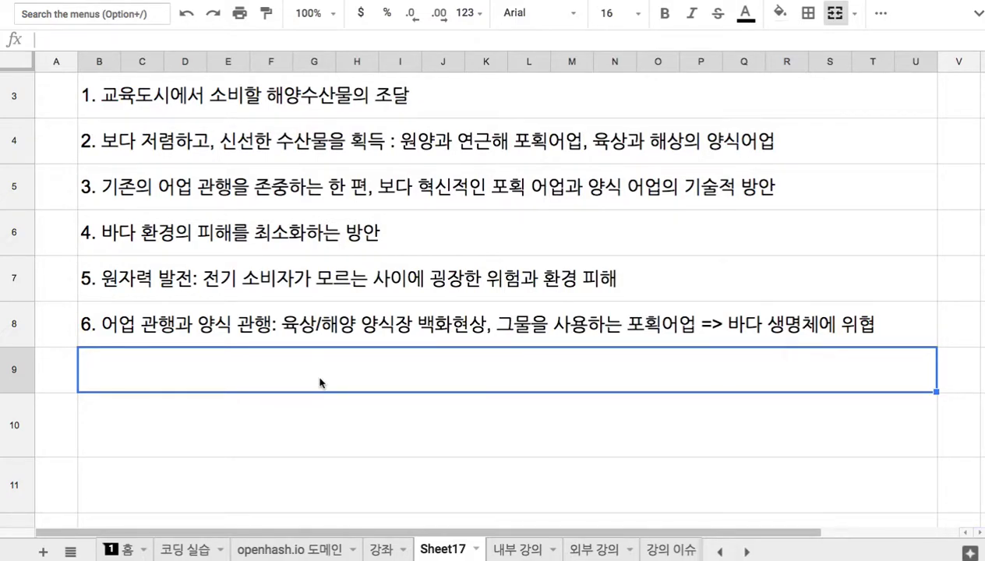
pyautogui.write('7. ')
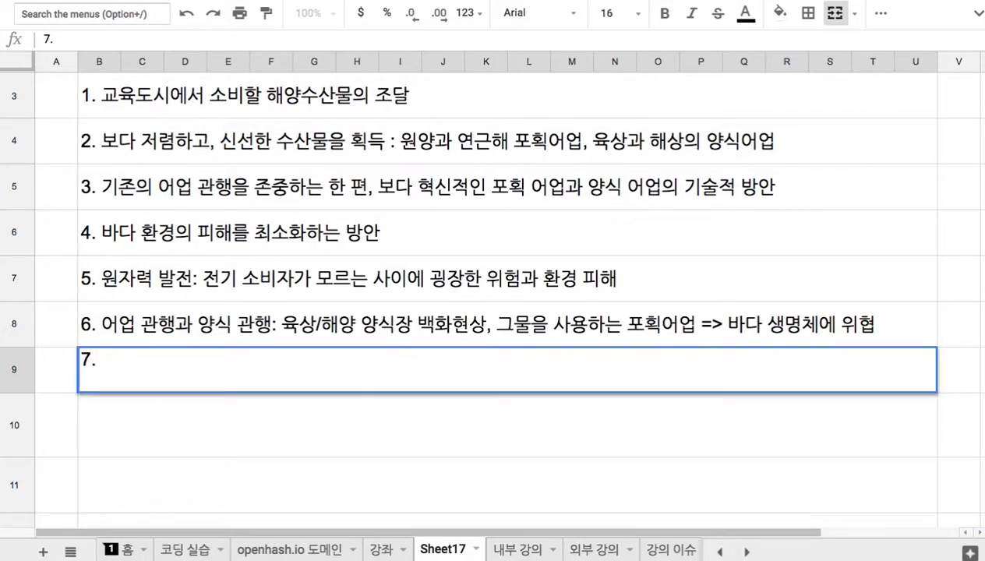
pyautogui.write('해양')
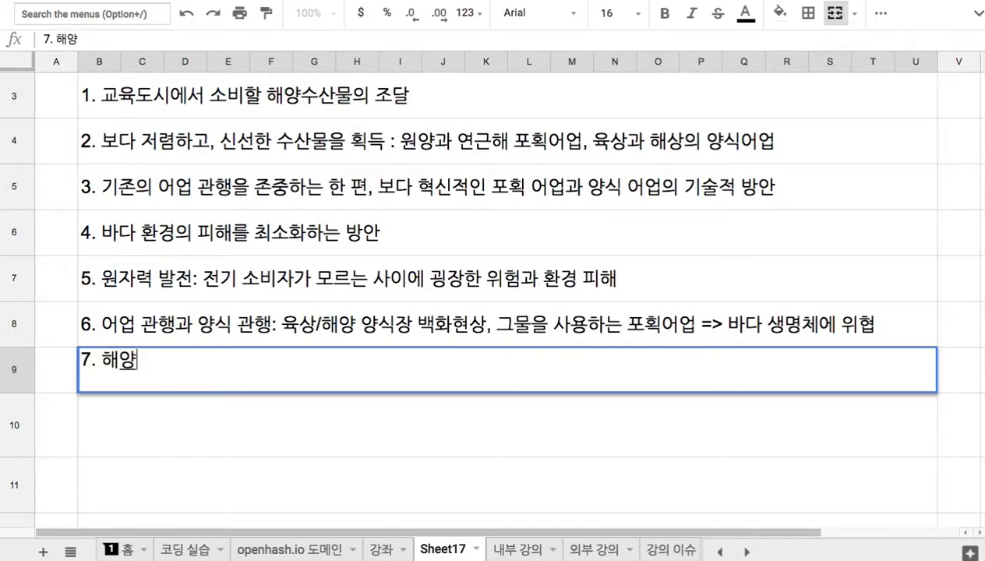
pyautogui.write('수산 부문에 이')
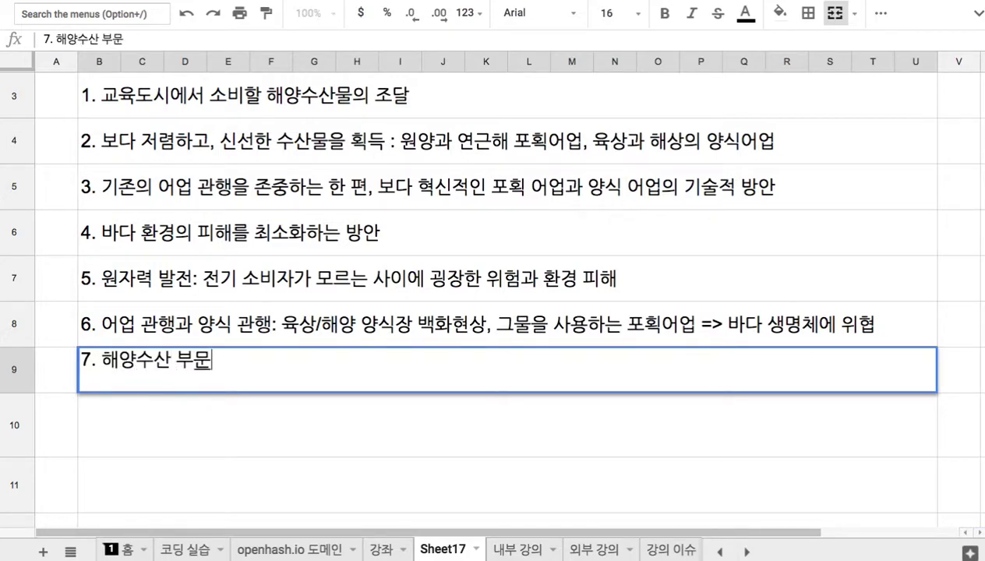
pyautogui.press('BackSpace')
pyautogui.press('BackSpace')
pyautogui.press('BackSpace')
pyautogui.write('의 배경 지')
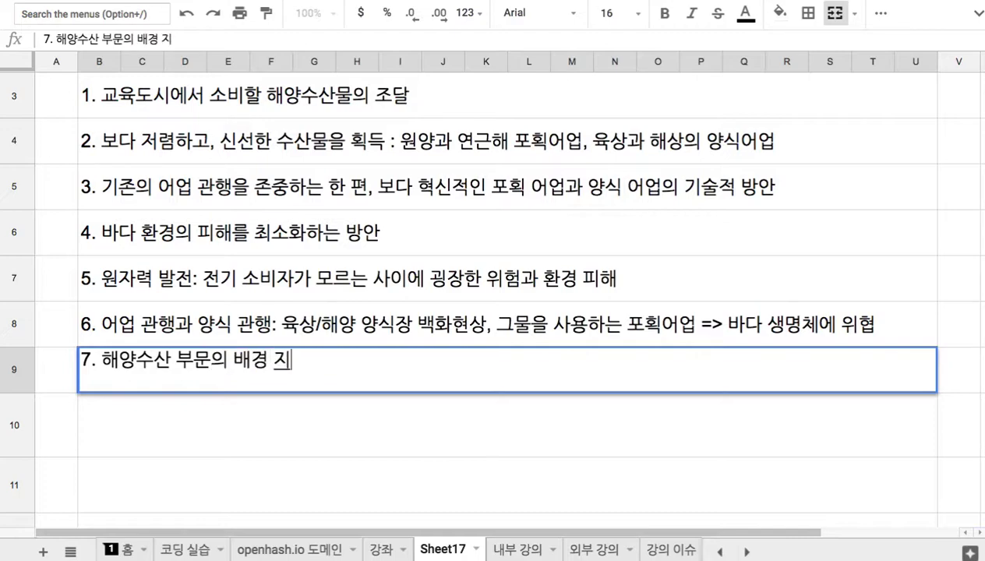
pyautogui.write('식을 갖춘 개발')
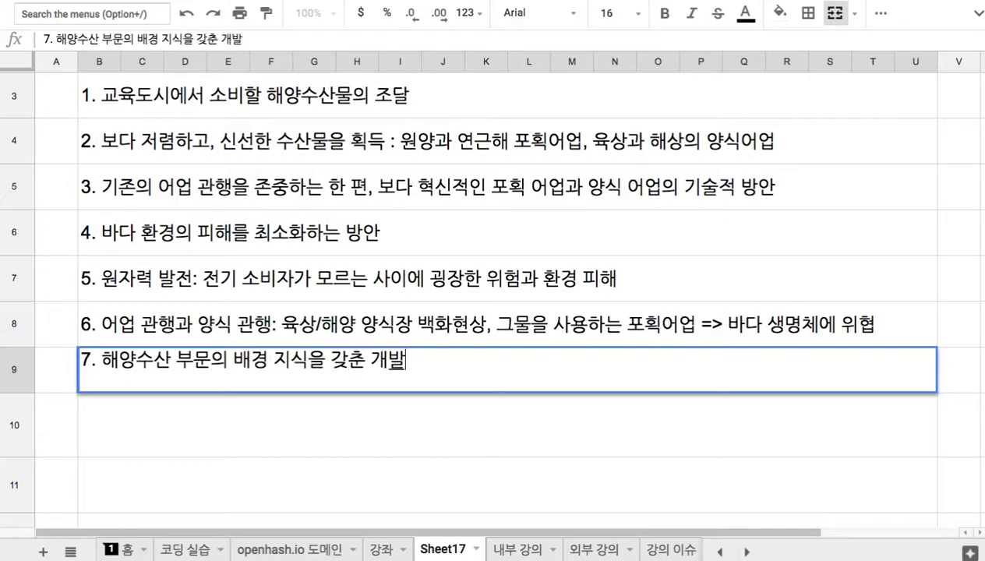
pyautogui.write('자의 참여')
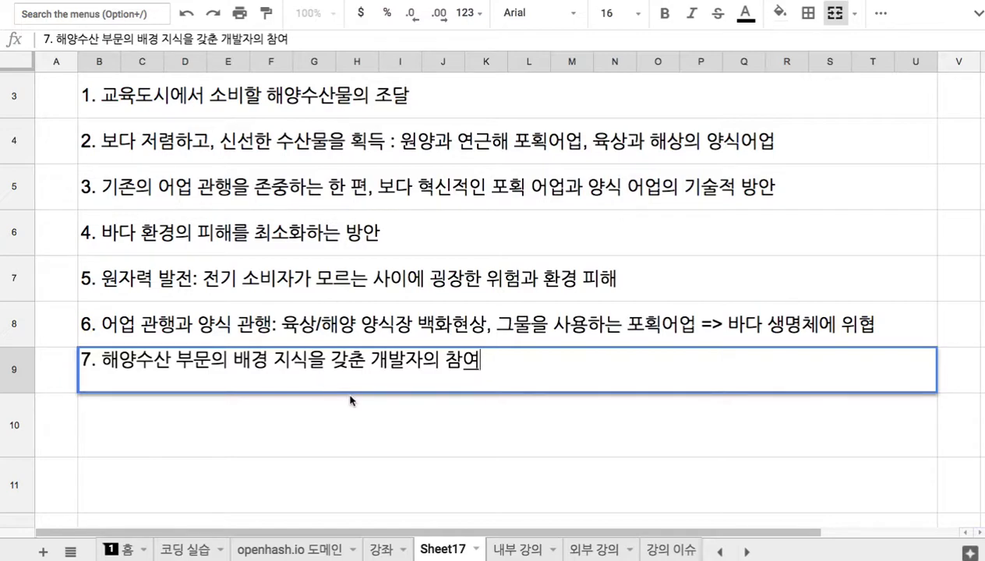
pyautogui.click(351, 330)
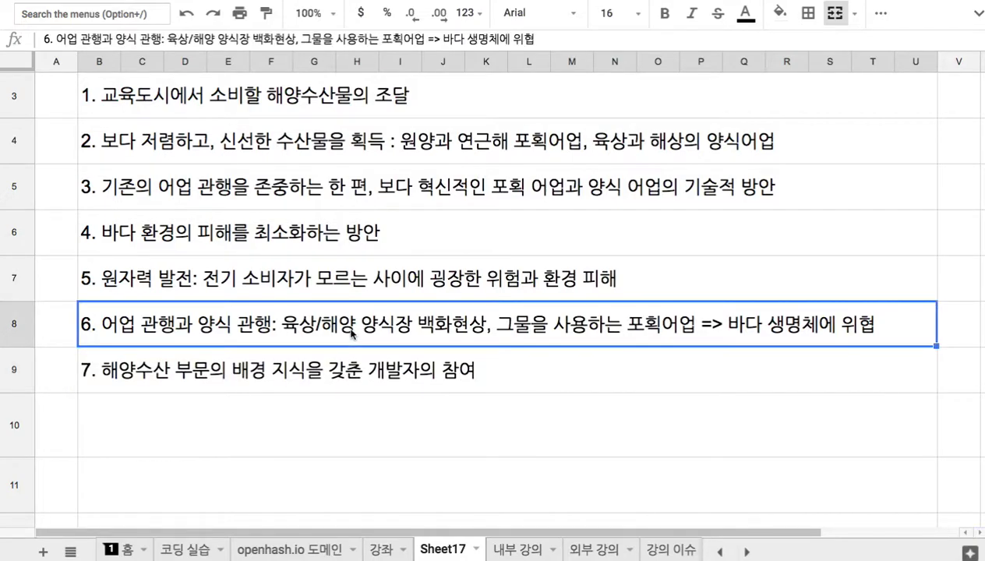
pyautogui.scroll(2, 355, 339)
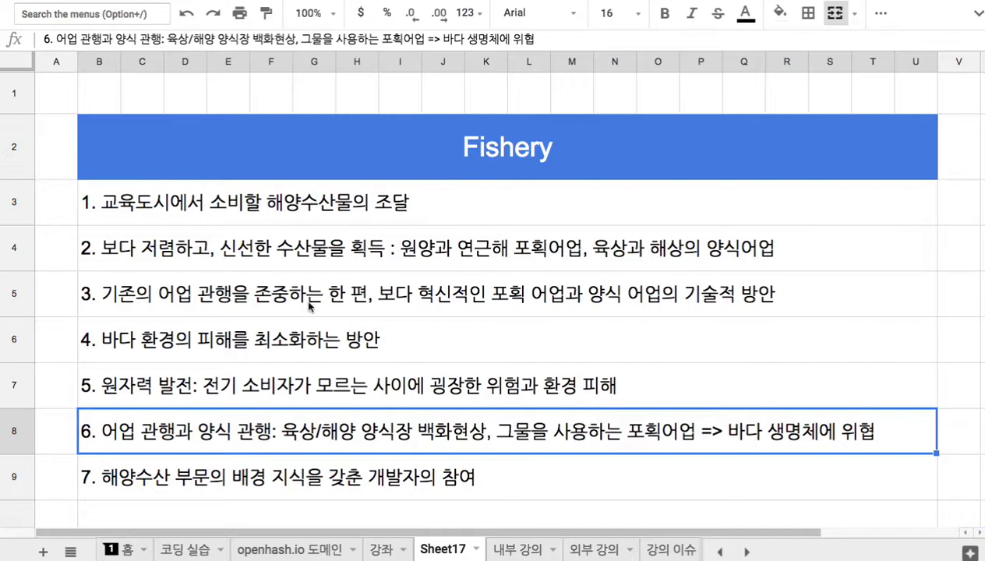
pyautogui.click(208, 255)
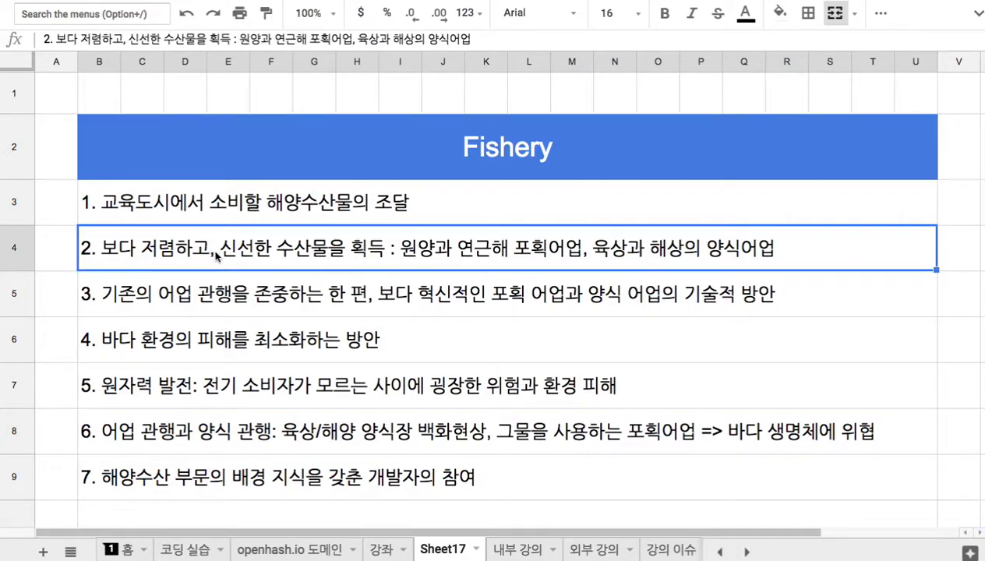
pyautogui.scroll(-1, 309, 285)
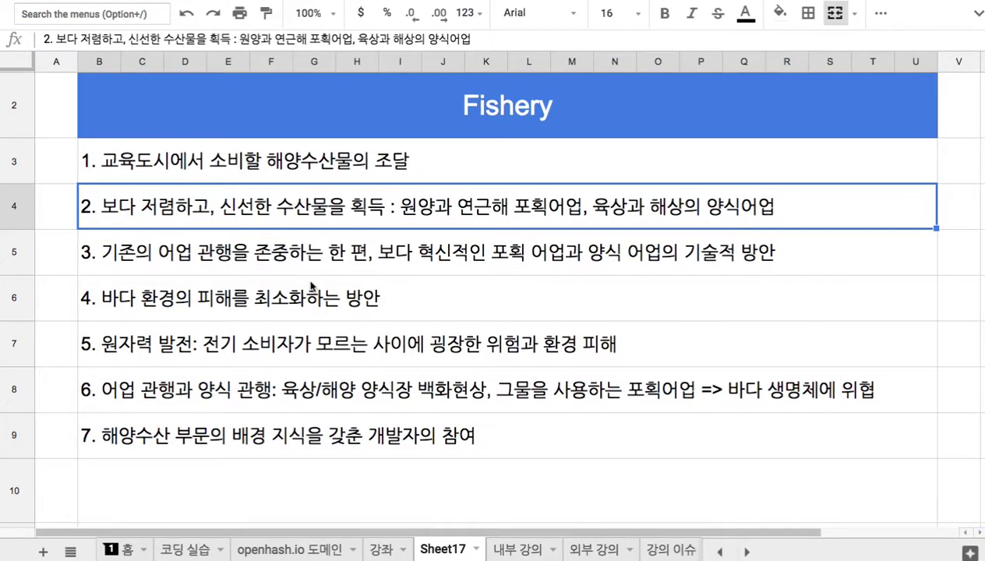
# Step: Start the row 10 item with "8. 시민들의 참여 방안" and reduce the height of row 10
pyautogui.click(360, 476)
pyautogui.write('8/ㅅ')
pyautogui.press('BackSpace')
pyautogui.press('BackSpace')
pyautogui.write('. 시')
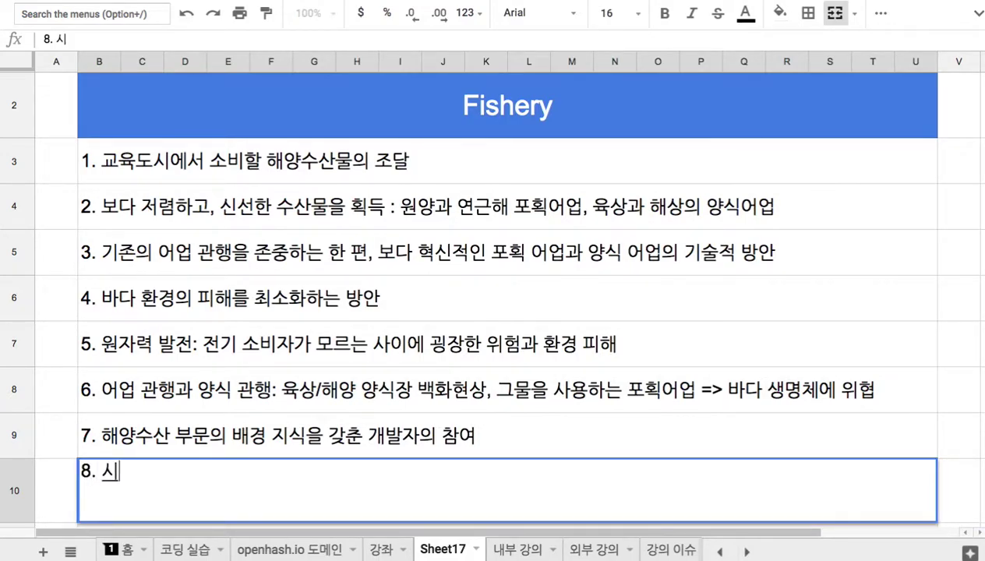
pyautogui.write('민들의 참여 방안')
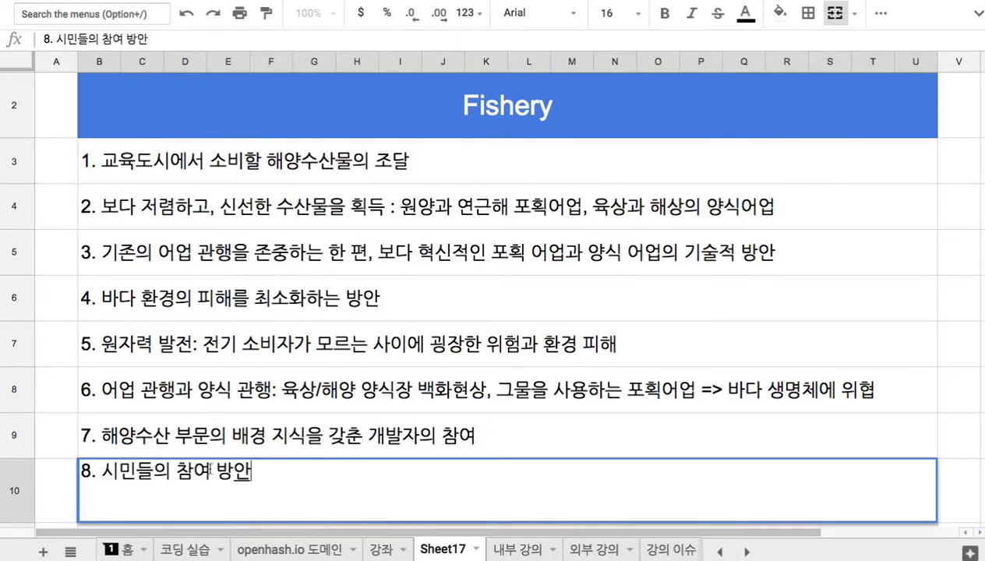
pyautogui.moveTo(29, 511); pyautogui.dragTo(29, 503)
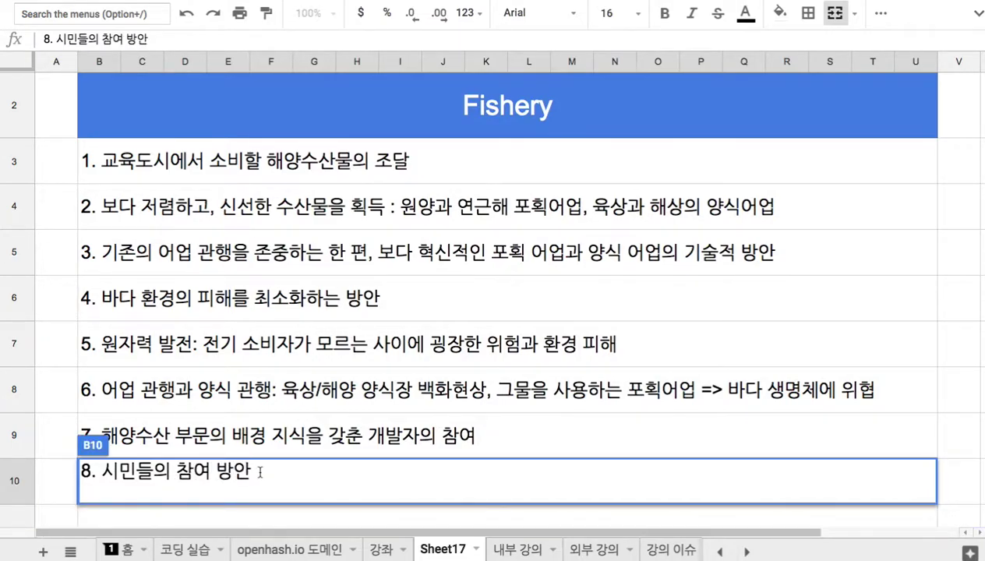
# Step: Continue the row 10 item with ": 예를 들어, 갈치철, 한치철"
pyautogui.write(': 예를 들어, 갈')
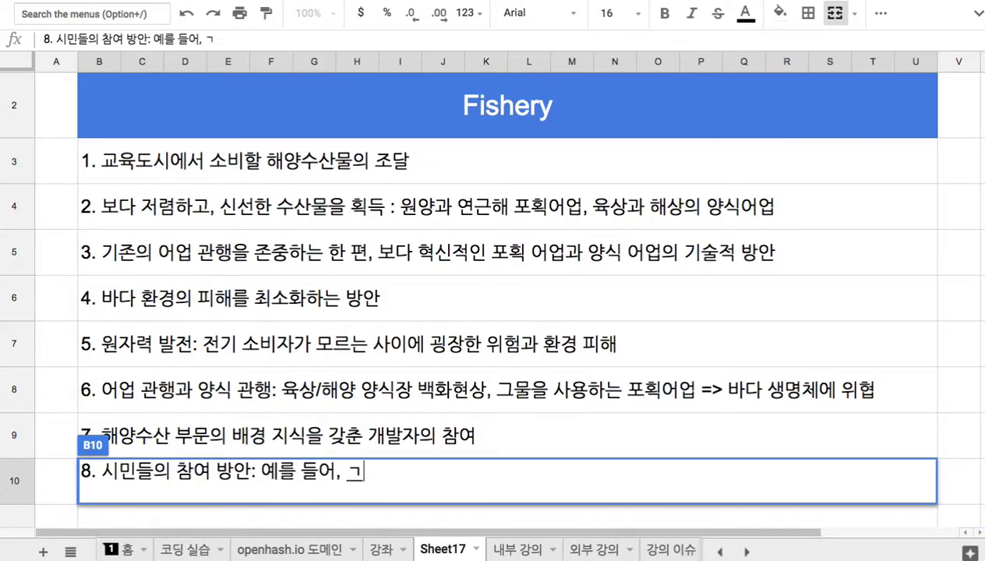
pyautogui.write('치 ')
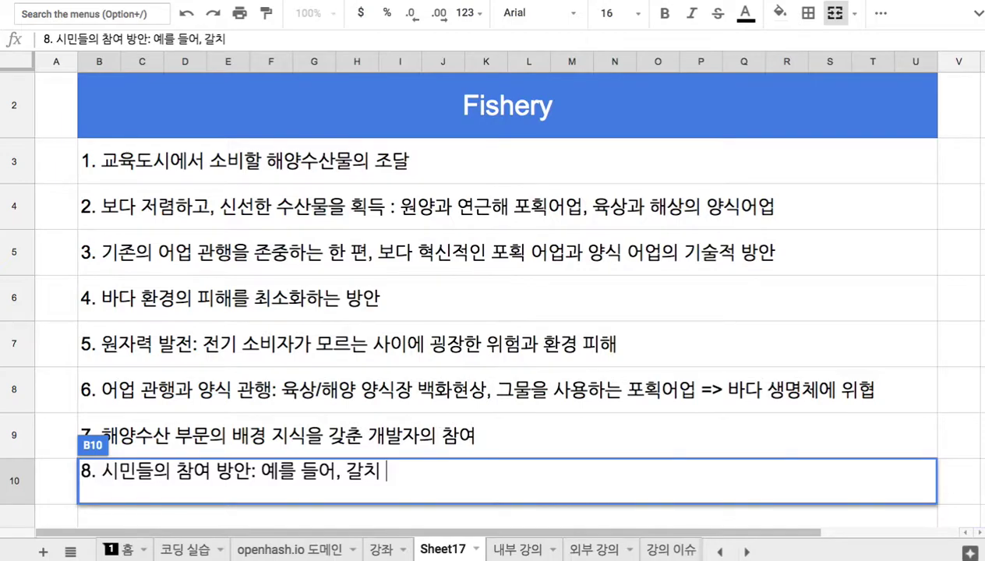
pyautogui.write('철')
pyautogui.press('BackSpace')
pyautogui.press('BackSpace')
pyautogui.write('철, ㅎ한치철 ')
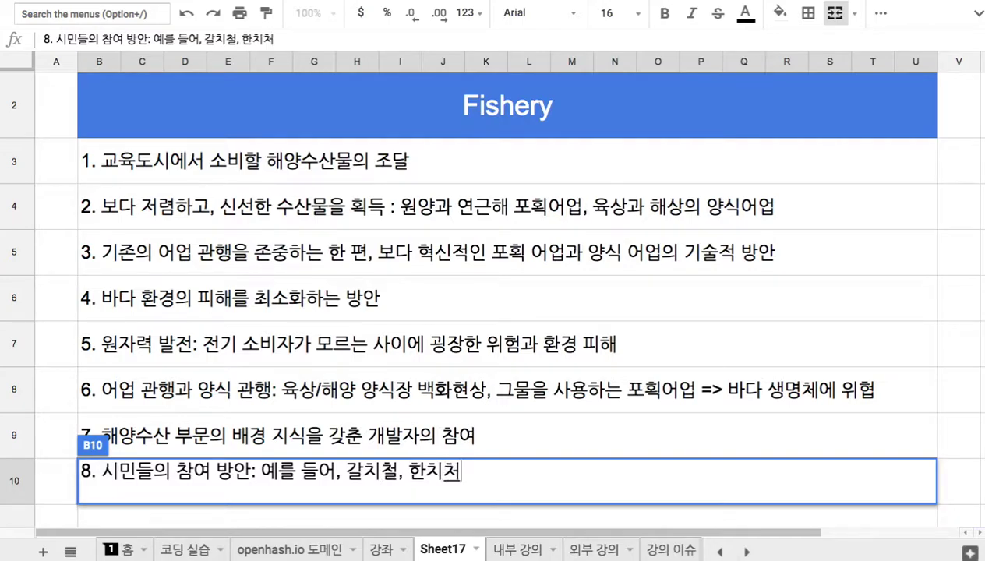
# Step: Append " => 시민들이 어로 과정에 참여할 방안" to the row 10 item
pyautogui.write('=> ')
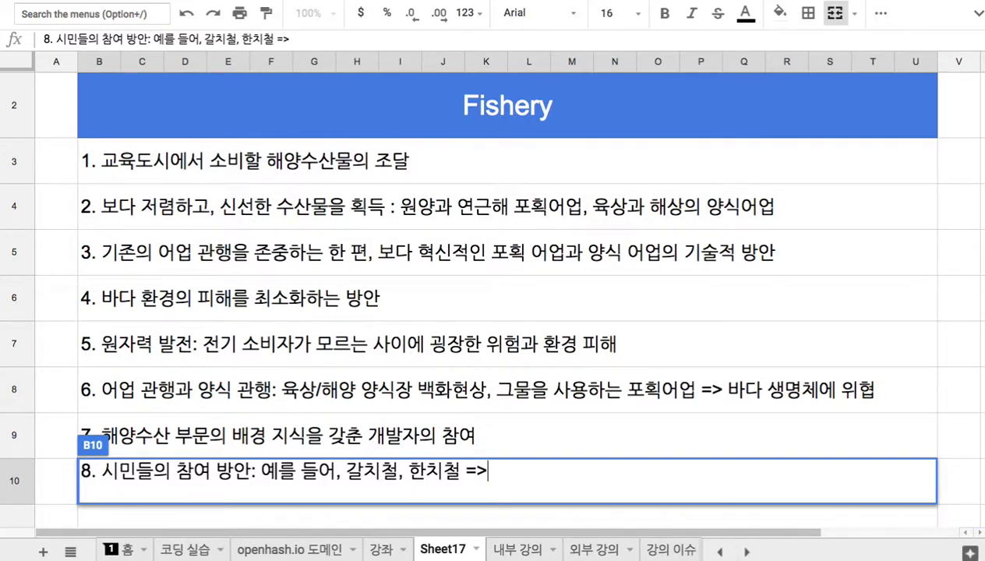
pyautogui.write('시민들이 어로')
pyautogui.write(' 과정에 ㅊ')
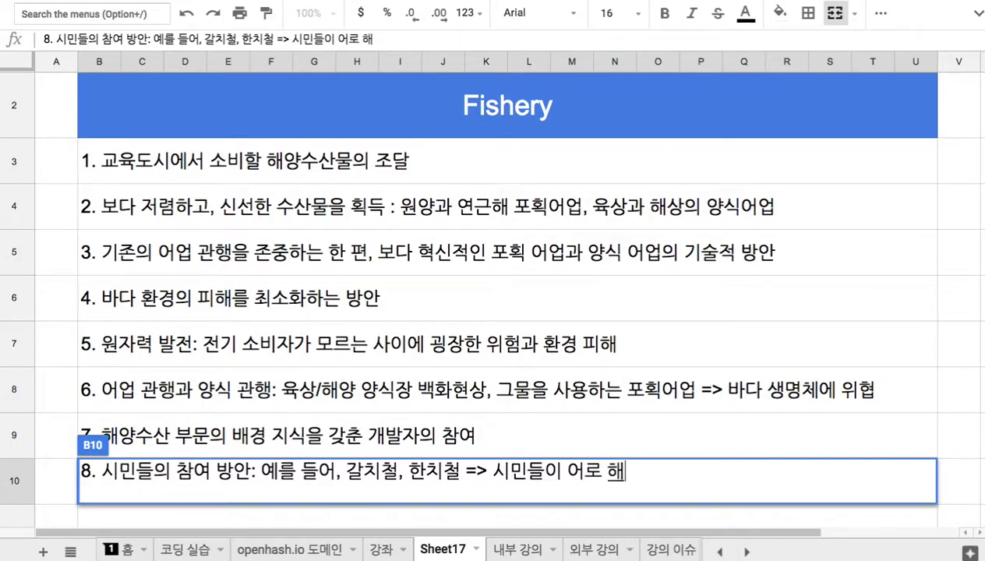
pyautogui.write('참여할 방')
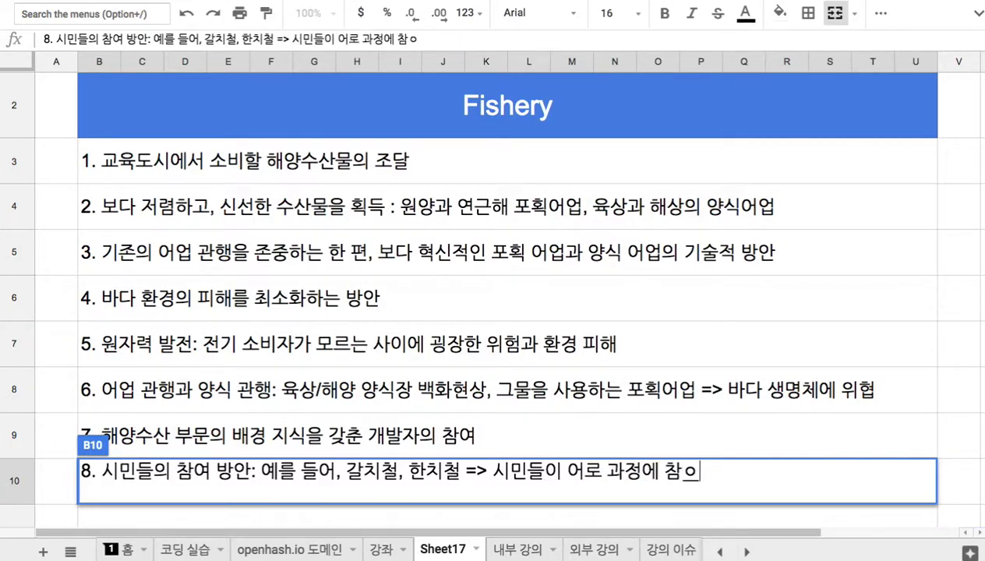
pyautogui.write('안')
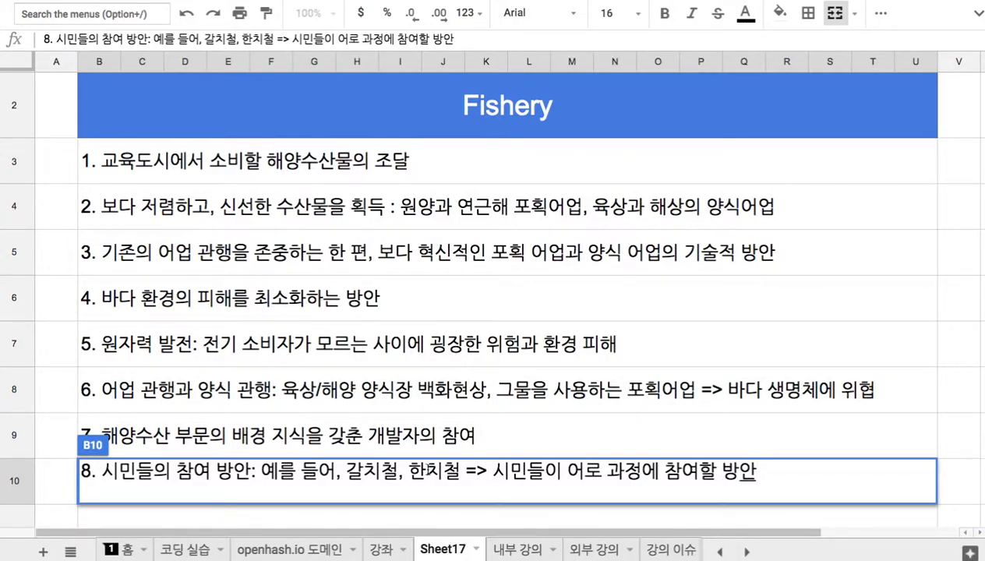
# Step: Insert " = 레저로 활용" between "참여" and "할 방안" in the row 10 item and commit the entry
pyautogui.click(698, 471)
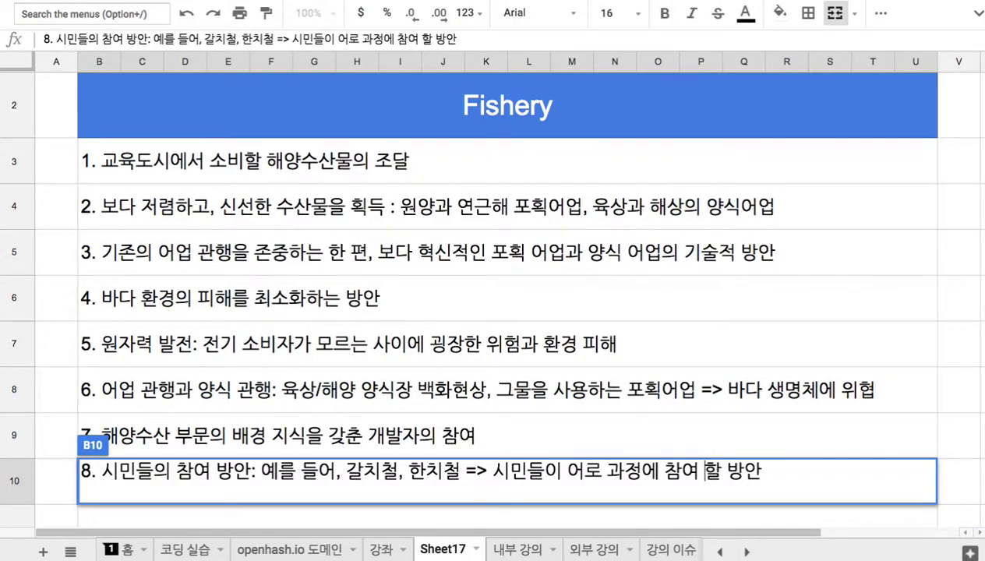
pyautogui.write('= 렓')
pyautogui.write('저로 이용')
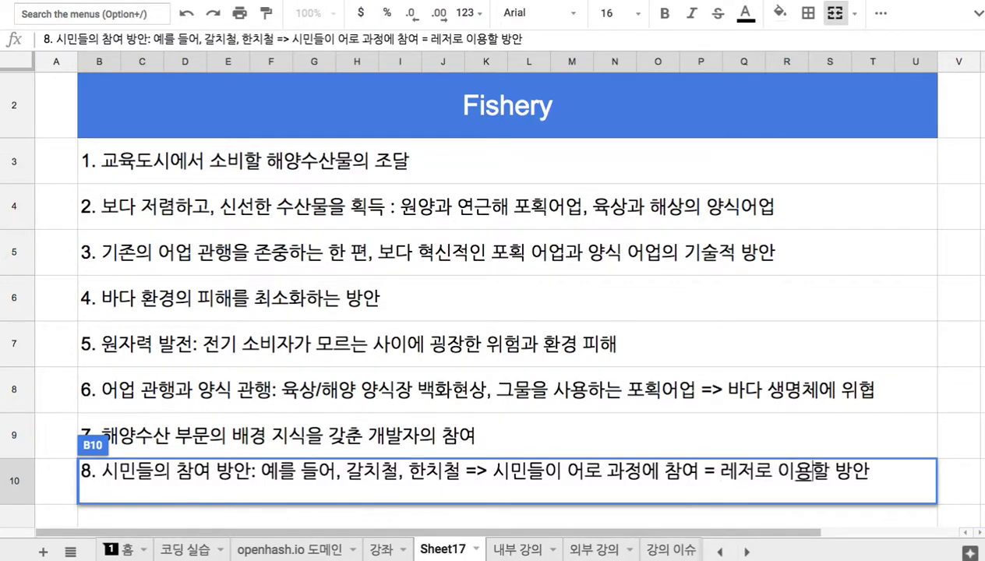
pyautogui.press('Left')
pyautogui.press('Left')
pyautogui.hotkey('shift', 'Right')
pyautogui.write('활')
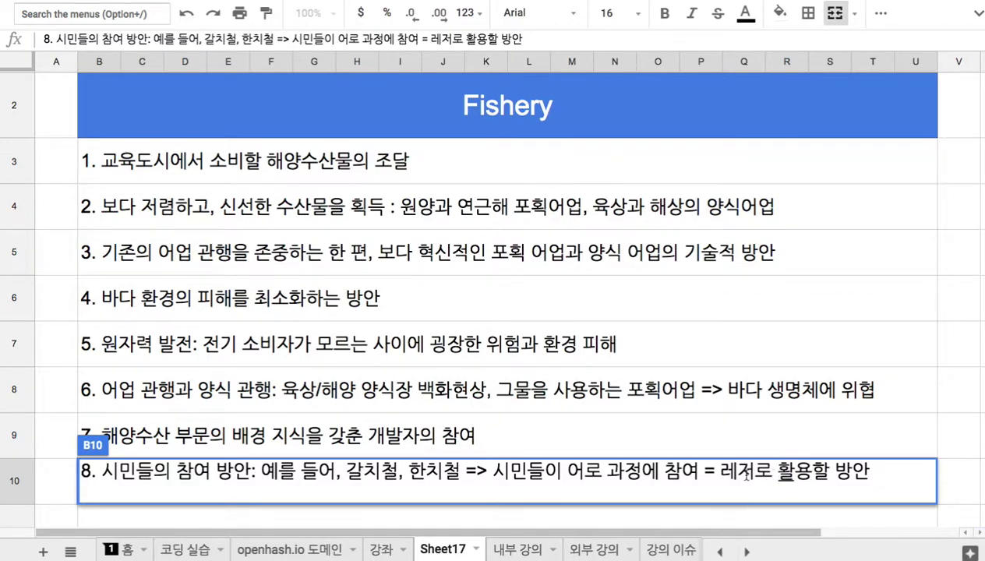
pyautogui.click(717, 478)
pyautogui.moveTo(346, 471); pyautogui.dragTo(441, 471)
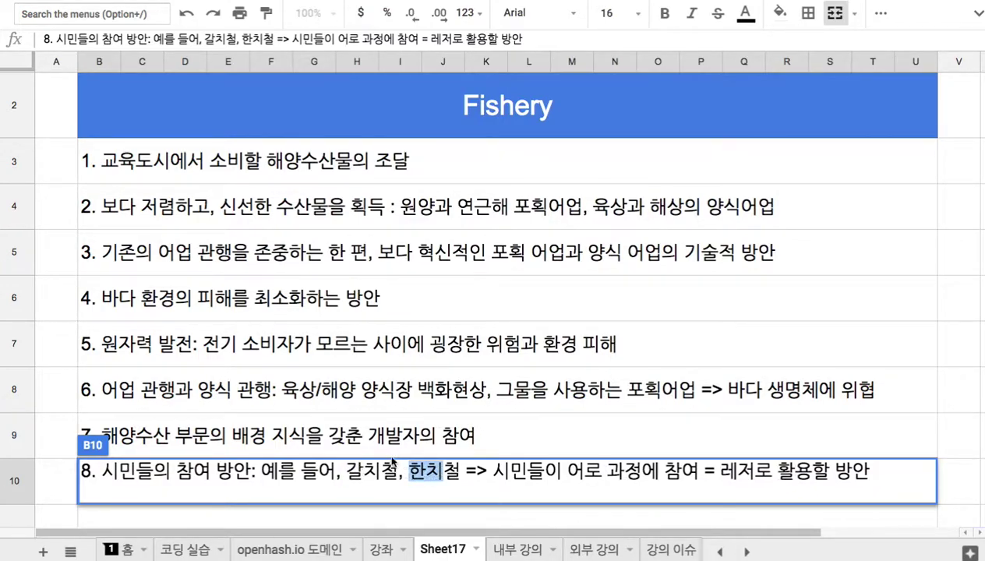
pyautogui.click(212, 173)
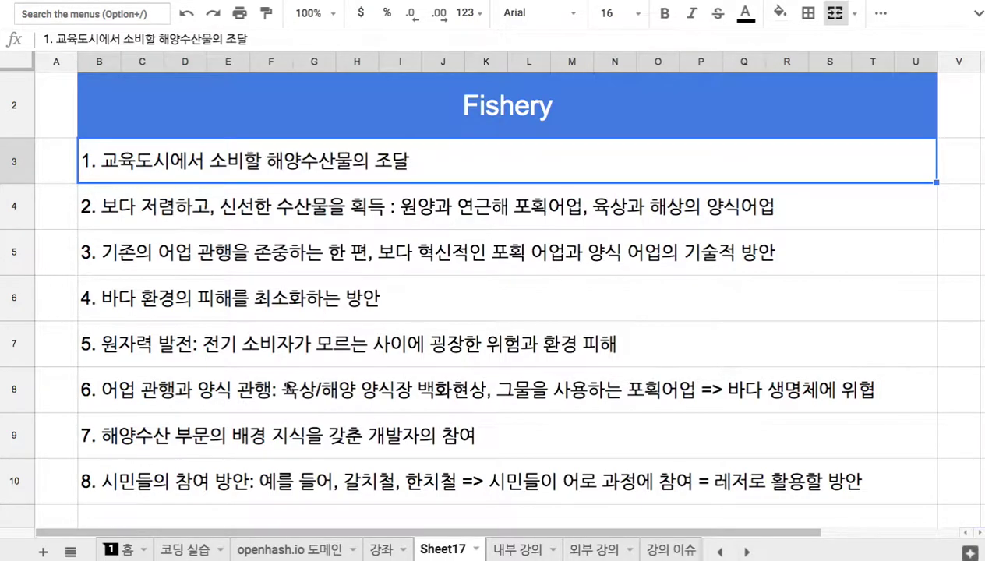
pyautogui.scroll(1, 289, 387)
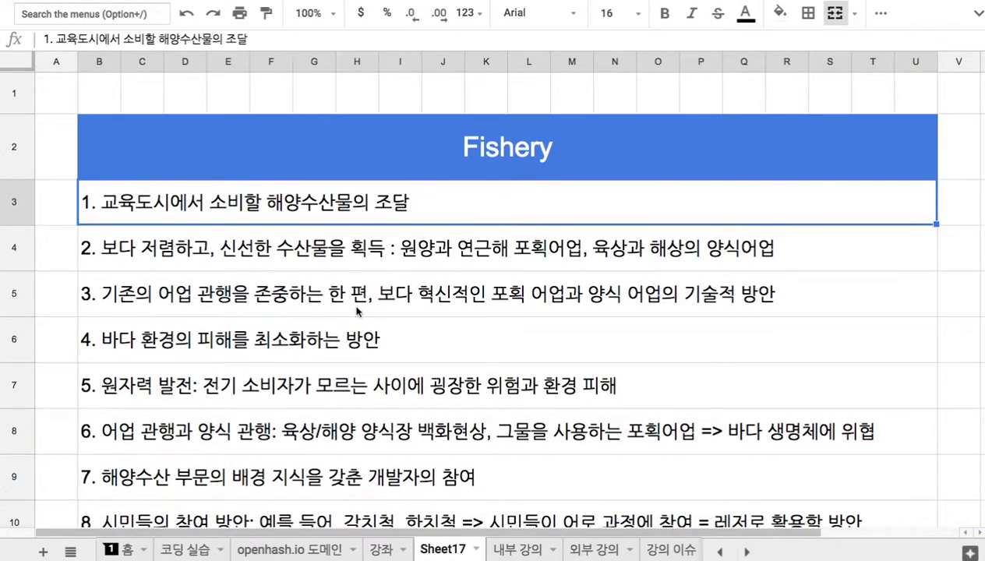